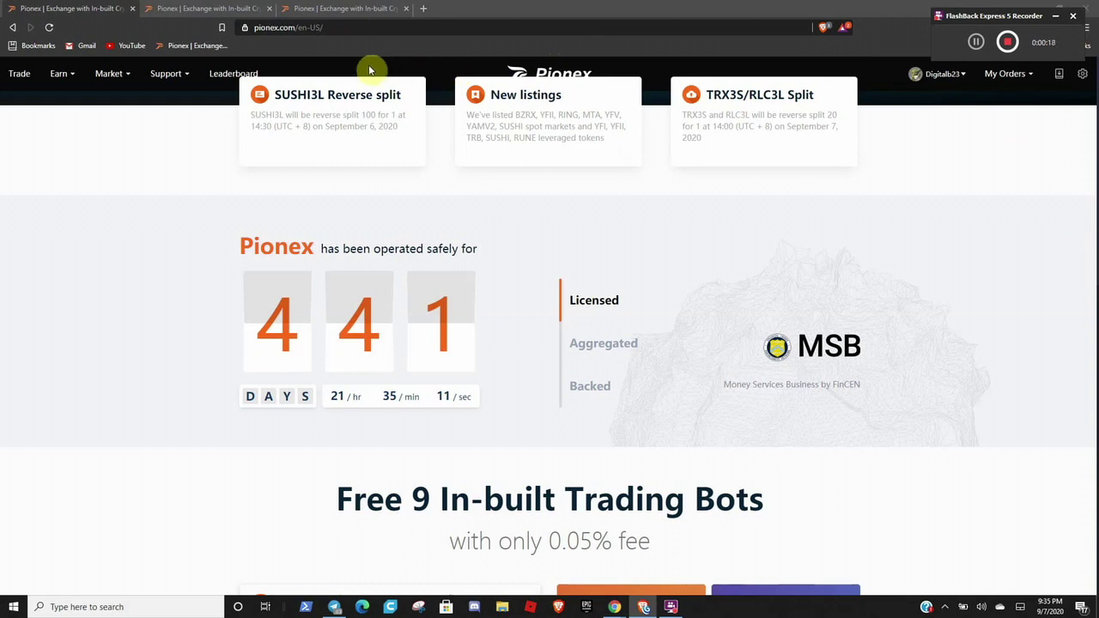
Step: Bring up the empty Pionex sign-up page in the third browser tab
left_click(323, 9)
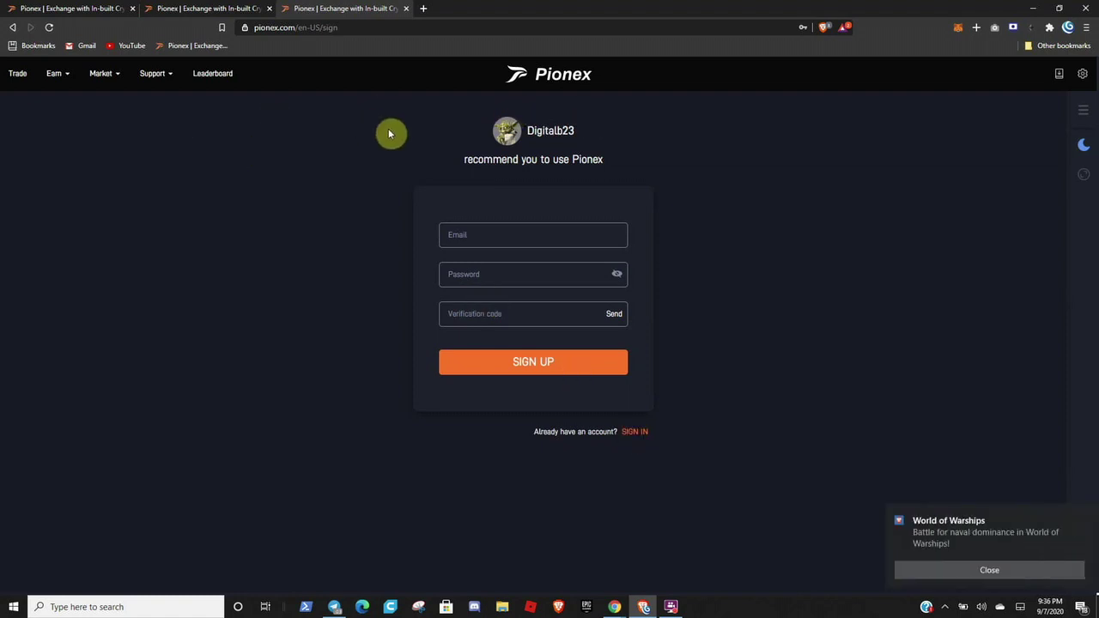
Step: Close the World of Warships Windows notification to reveal the signed-in Pionex homepage
left_click(991, 570)
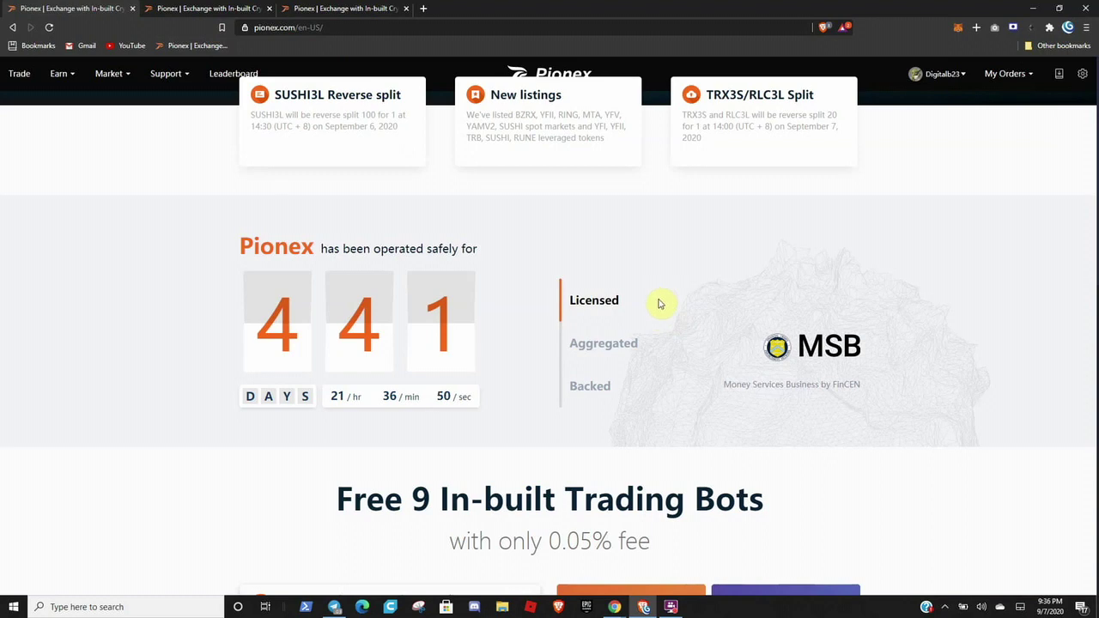
scroll(661, 299, "down", 3)
scroll(662, 303, "down", 2)
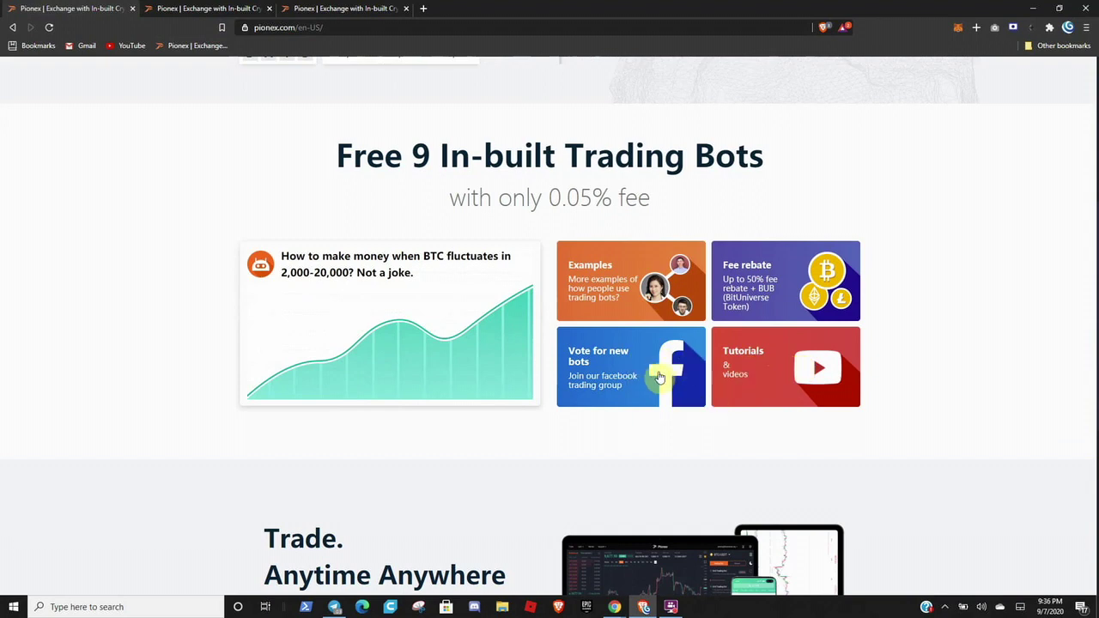
scroll(583, 405, "down", 4)
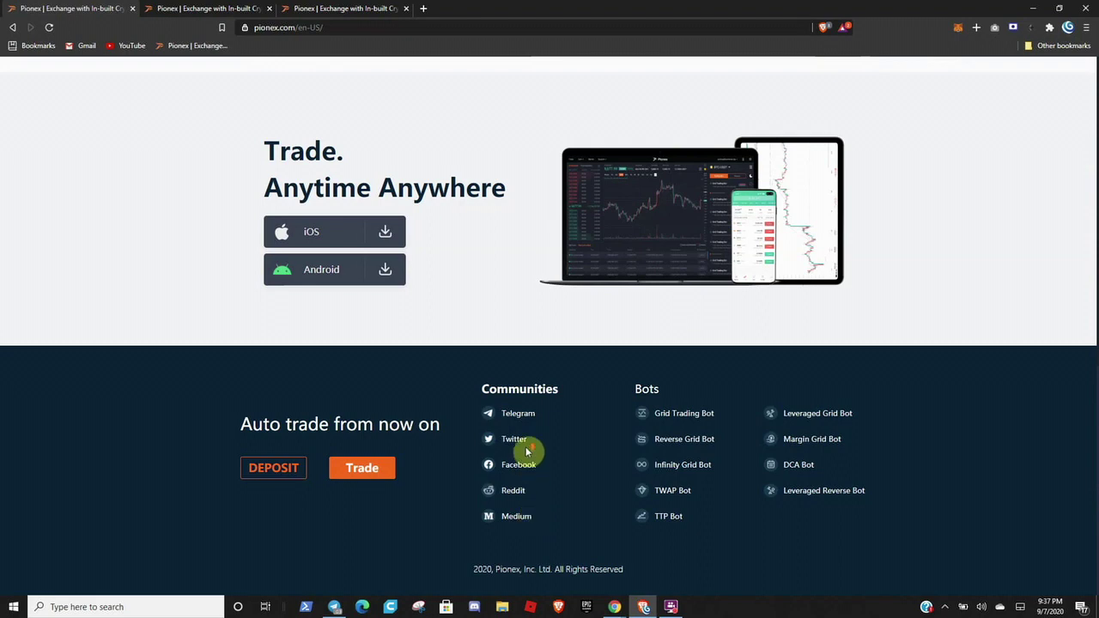
scroll(527, 452, "up", 10)
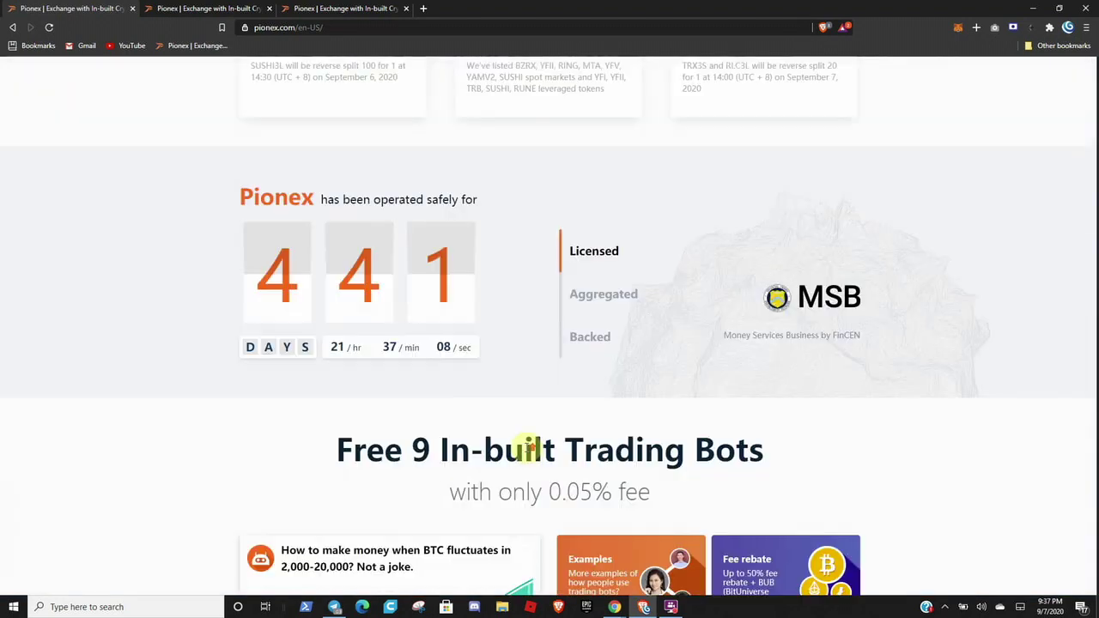
scroll(527, 450, "up", 1)
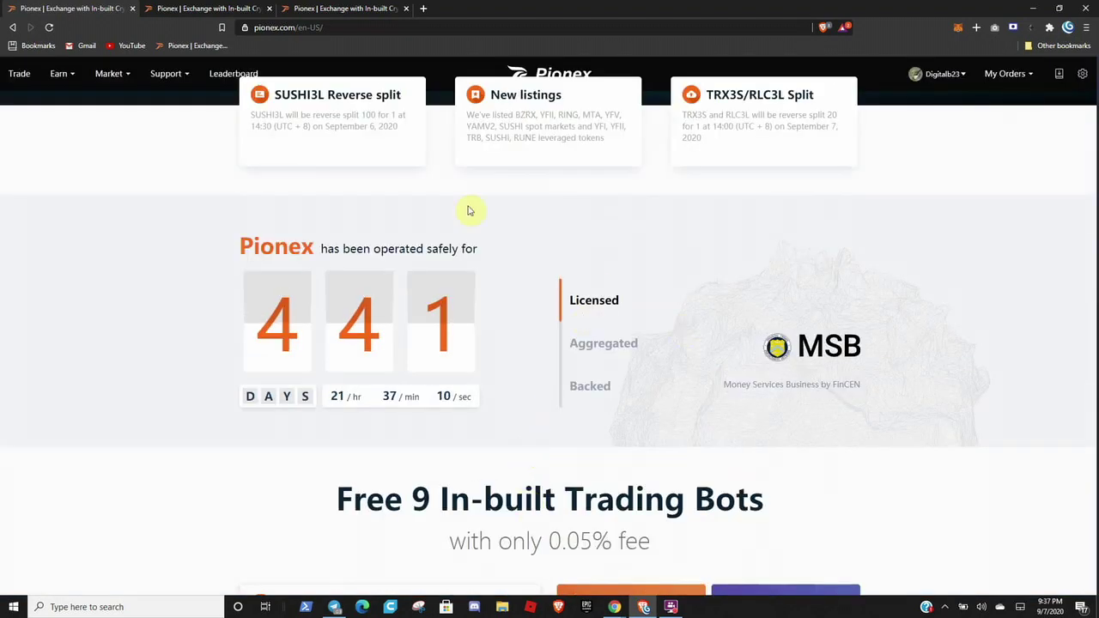
Step: Open the BTC/USDT trade page, show only BTC/USDT bots, and bring up the Manual buy form
left_click(19, 77)
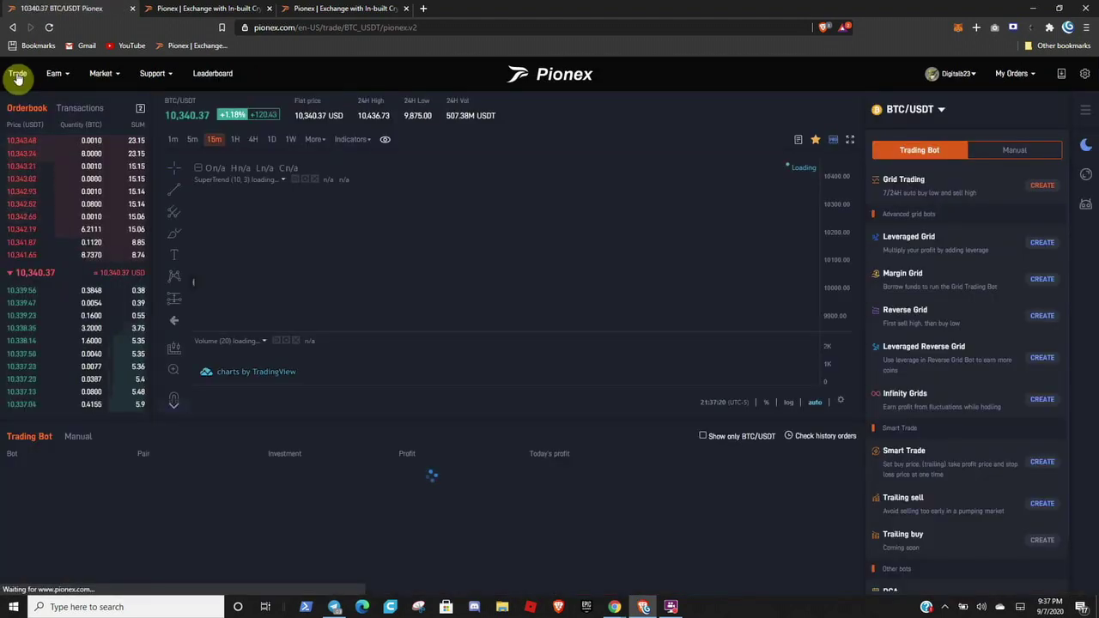
left_click(702, 436)
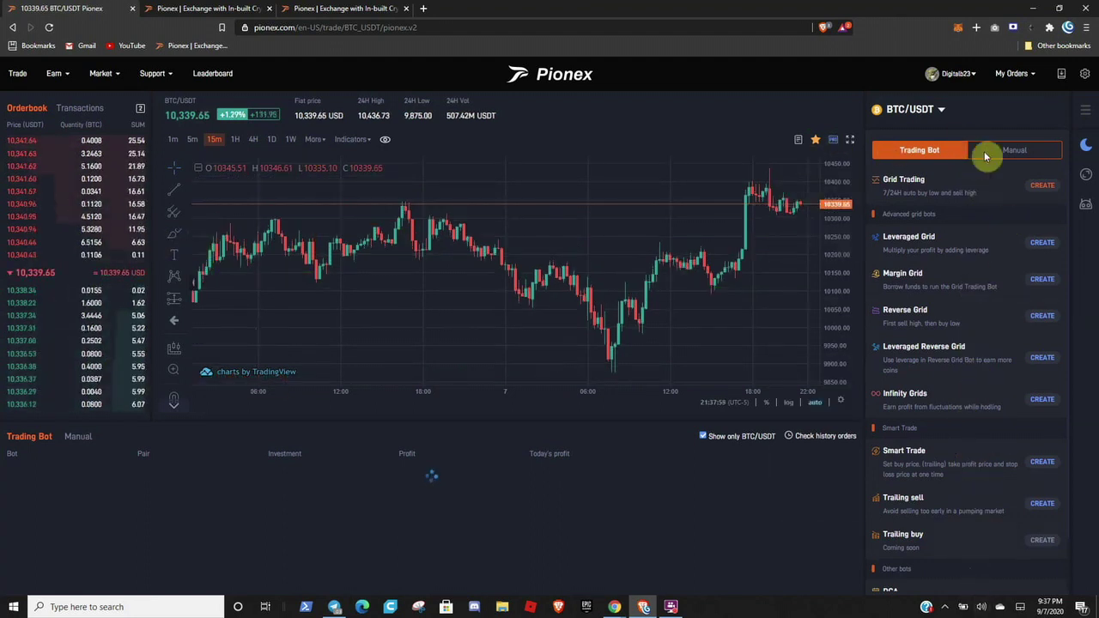
left_click(1019, 152)
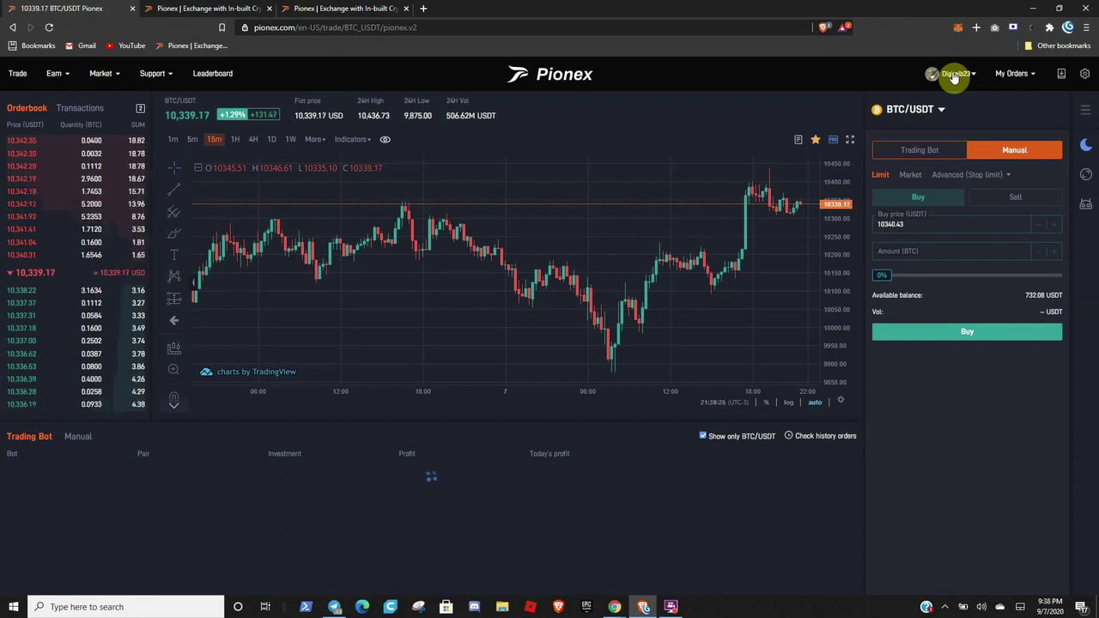
Step: Go to the BTC deposit page in the second tab and expand the deposit coin list
left_click(220, 11)
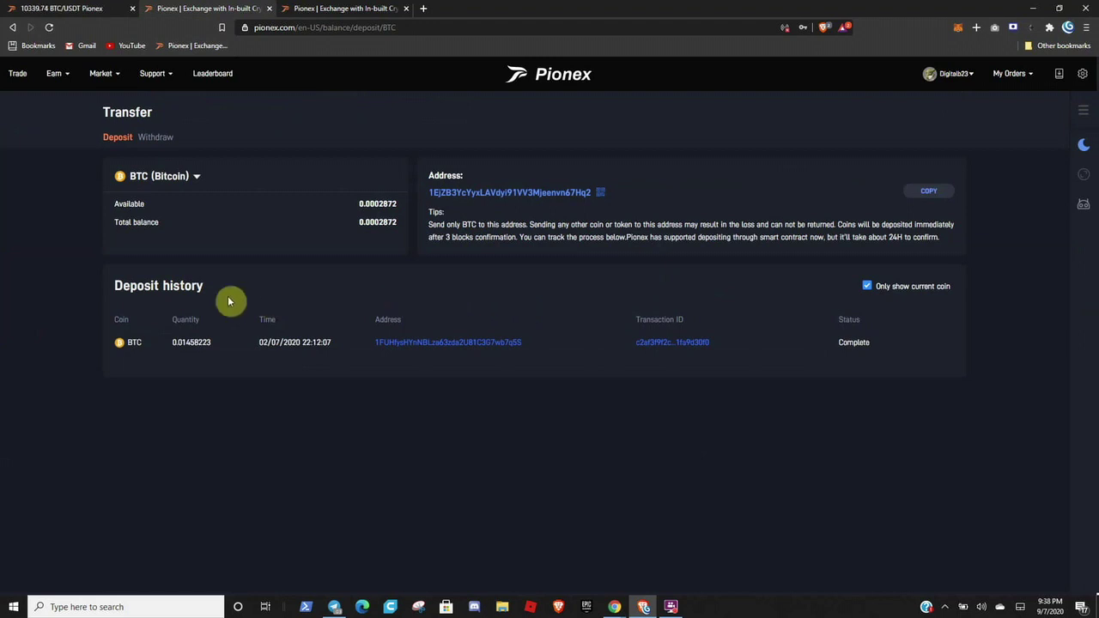
left_click(177, 182)
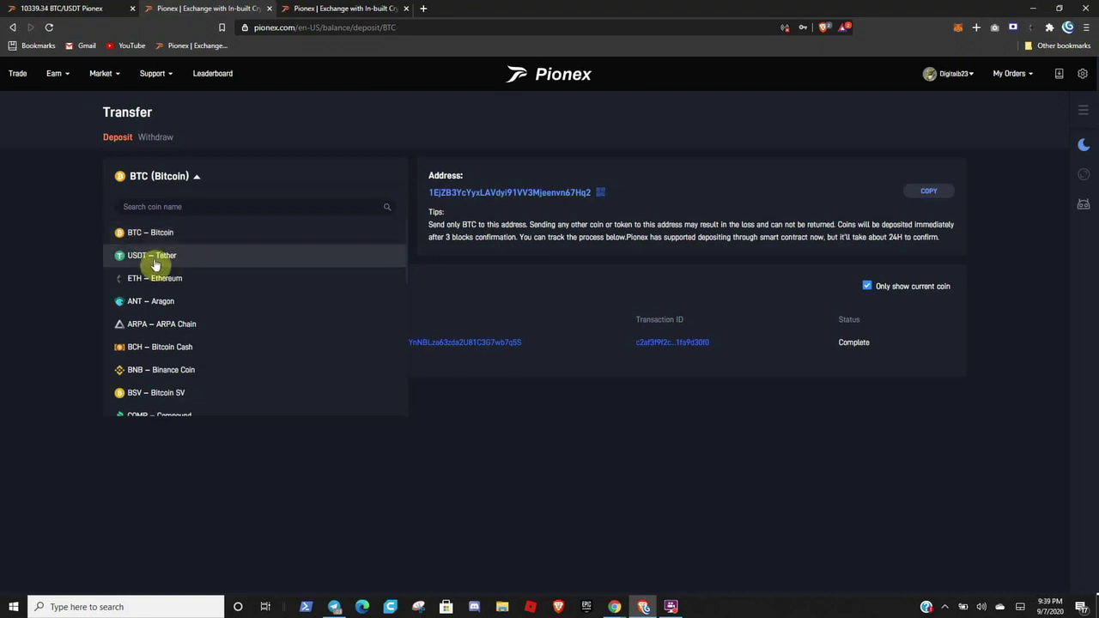
Step: Browse the deposit coin list and keep BTC – Bitcoin selected, showing its 0.0002872 balance
scroll(164, 299, "down", 2)
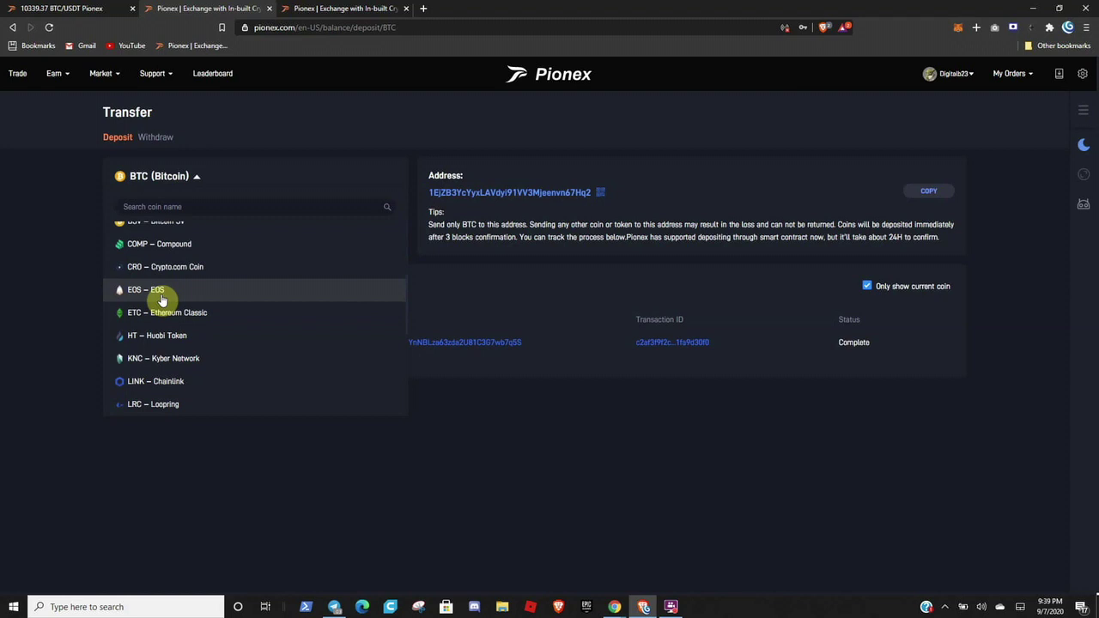
scroll(171, 288, "up", 1)
scroll(176, 280, "up", 3)
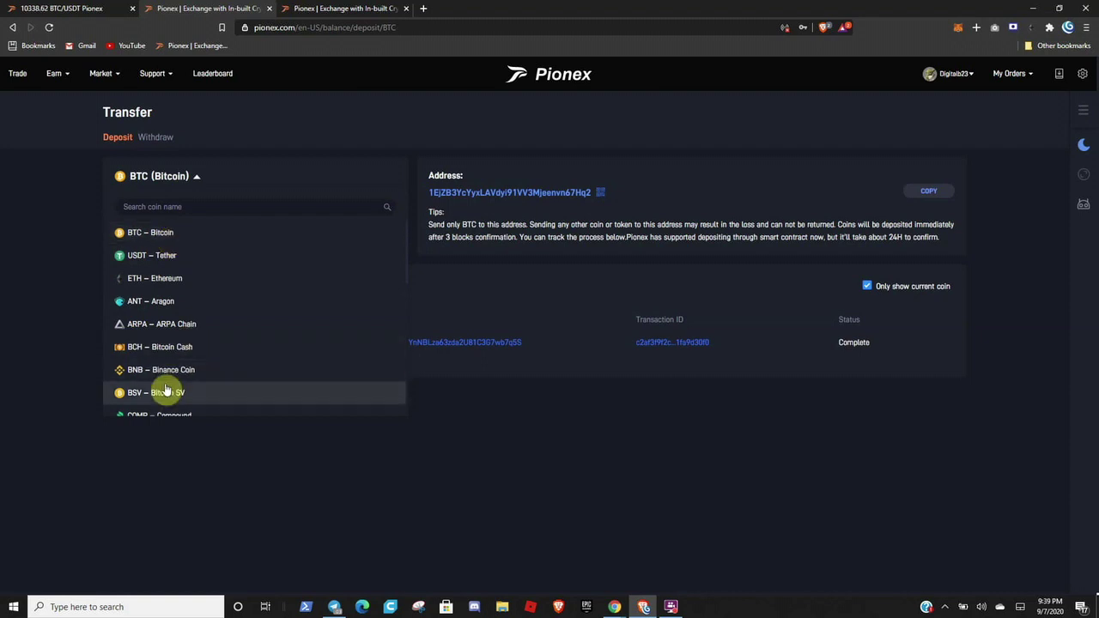
scroll(166, 391, "down", 1)
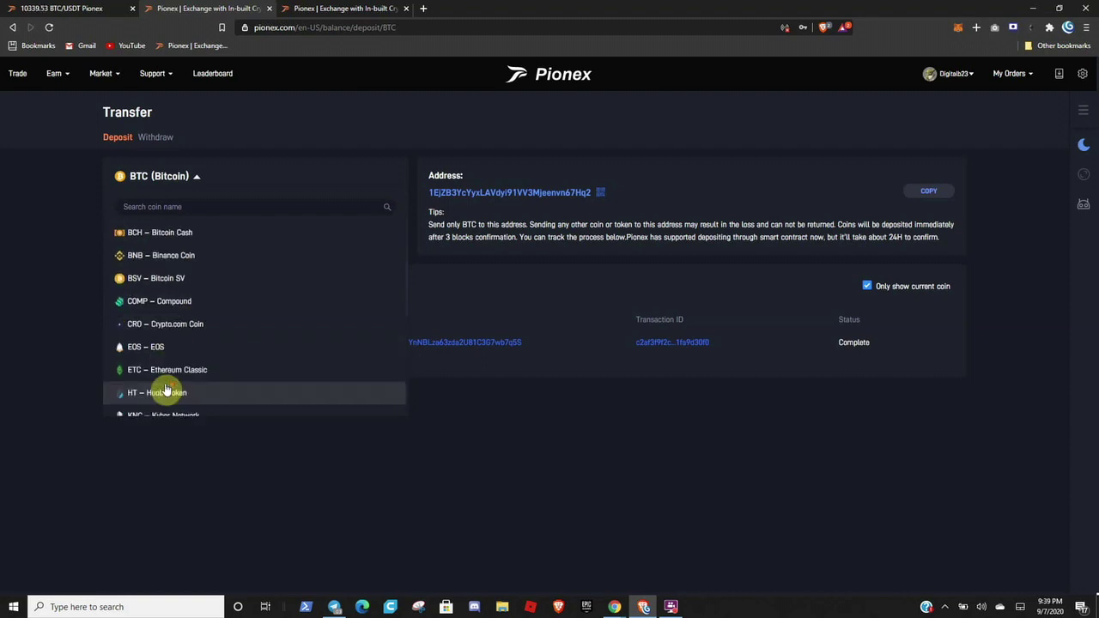
scroll(163, 392, "up", 3)
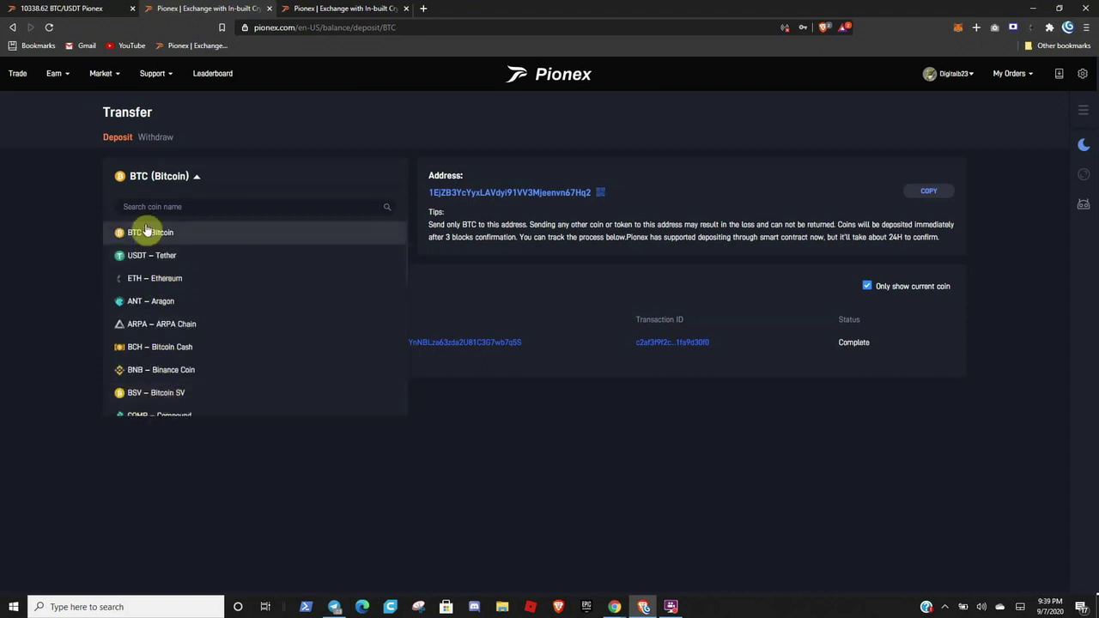
left_click(154, 237)
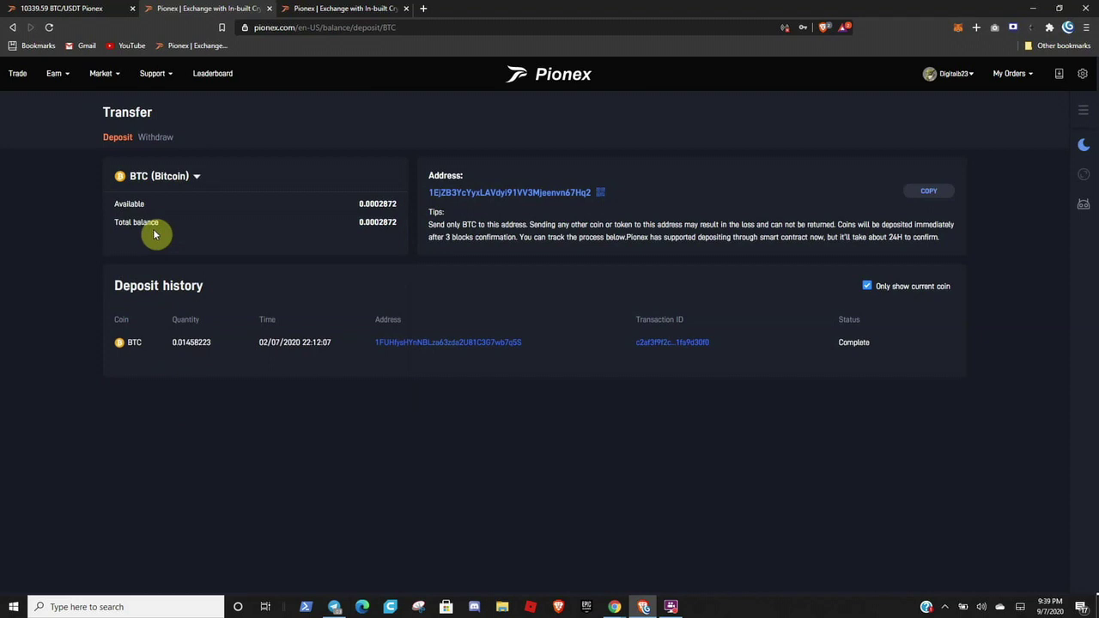
left_click(152, 178)
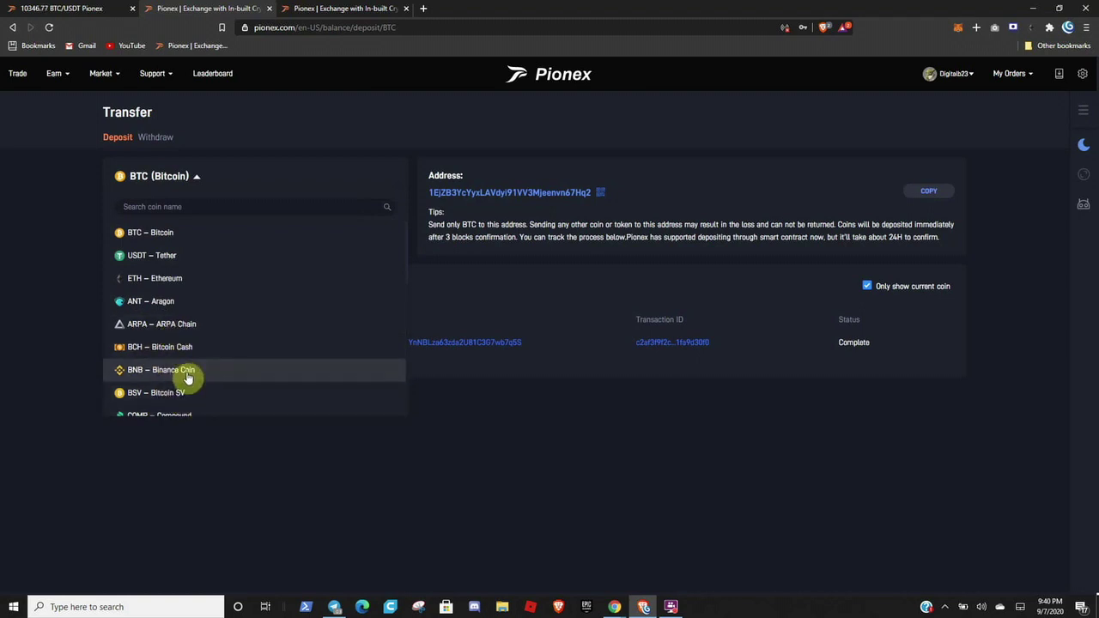
left_click(165, 233)
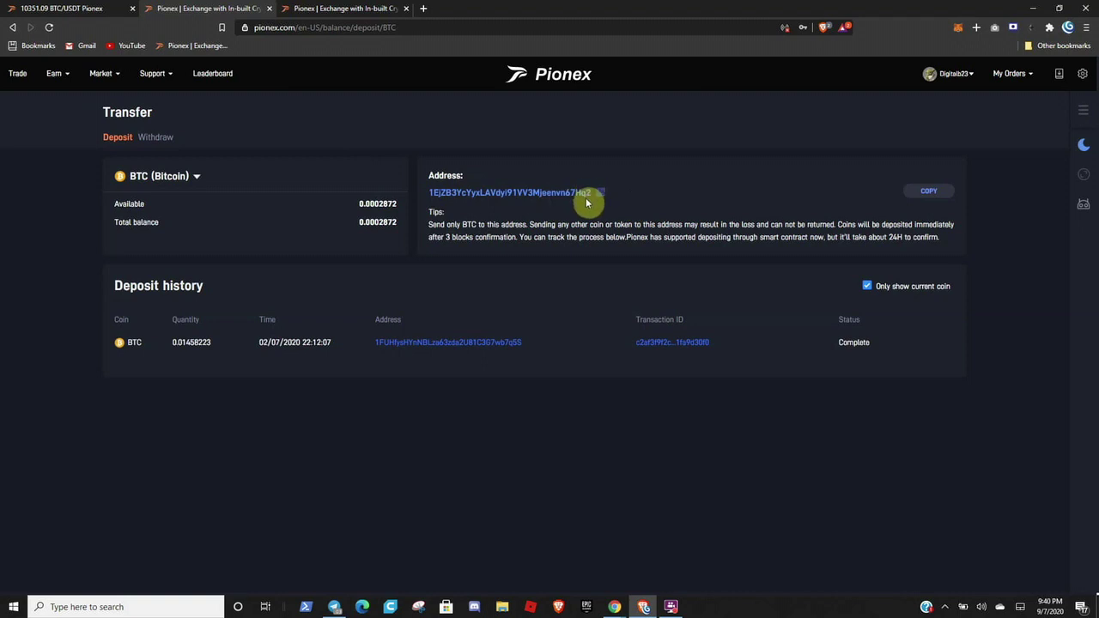
Step: Return to the BTC/USDT trade page in the first tab to view the Trading Bot list
mouse_move(600, 194)
mouse_move(344, 594)
left_click(27, 7)
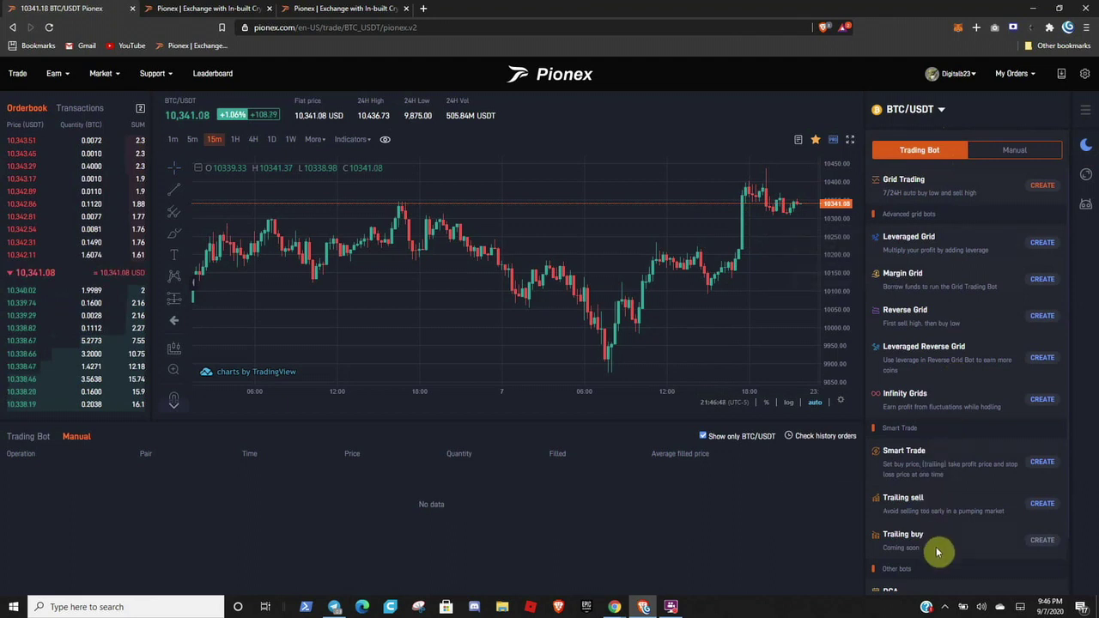
mouse_move(927, 237)
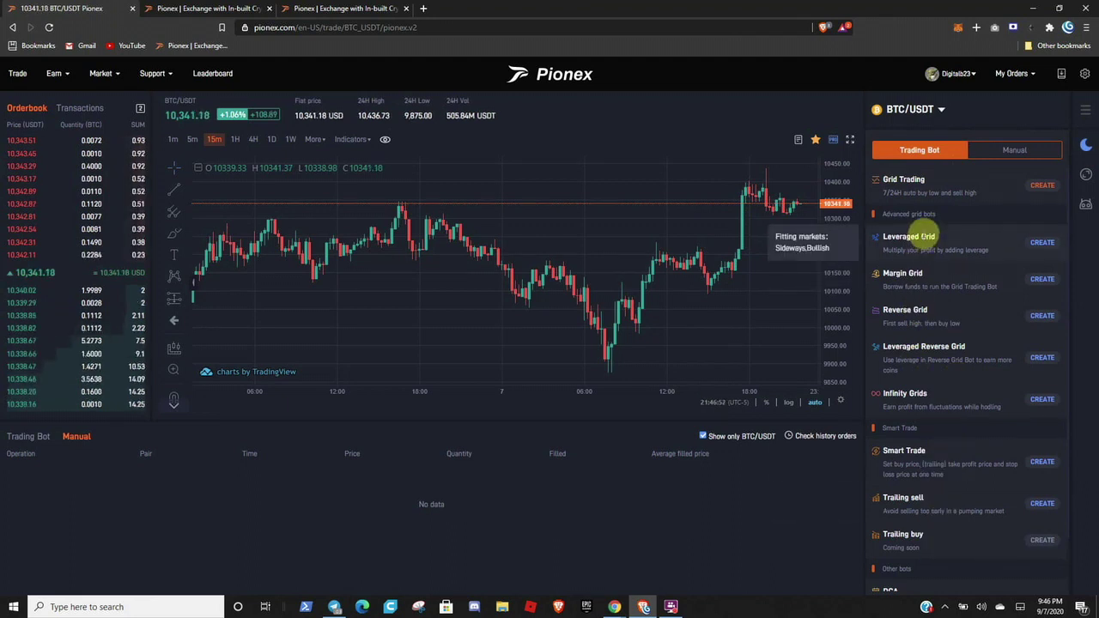
mouse_move(941, 190)
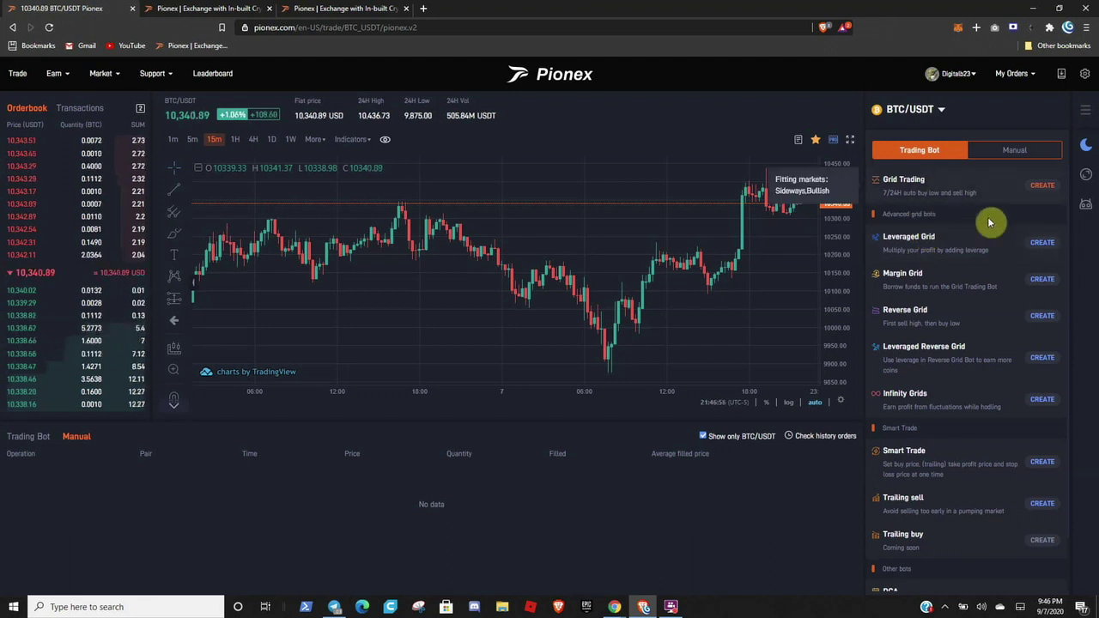
Step: Create a Grid Trading bot showing AI range 8087.44–13812.58, 96 grids, 270.86 USDT
left_click(1032, 188)
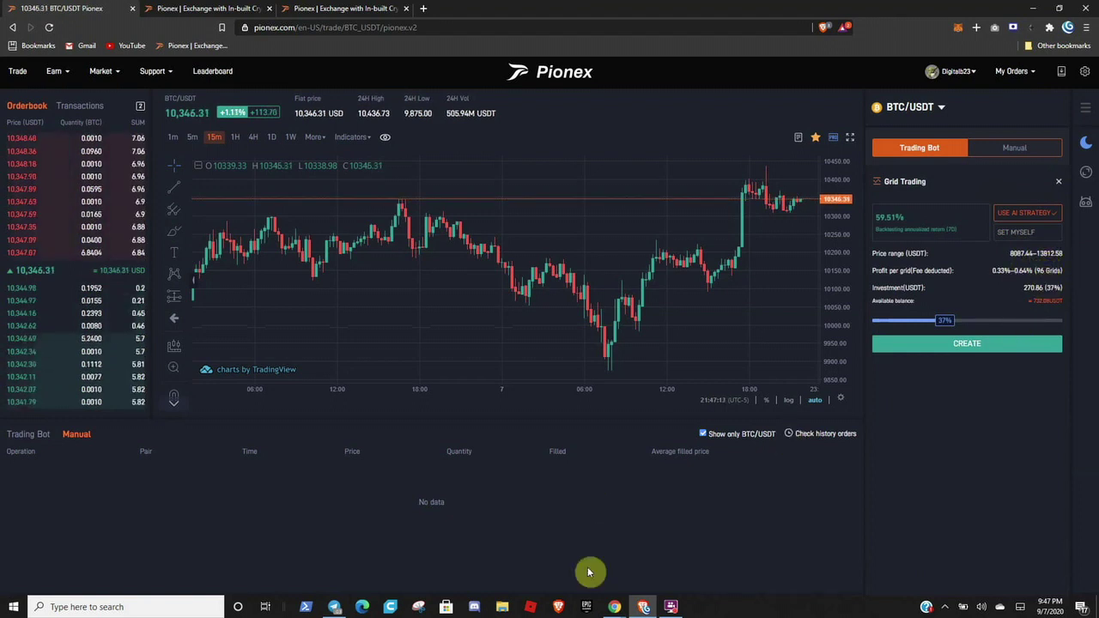
mouse_move(678, 609)
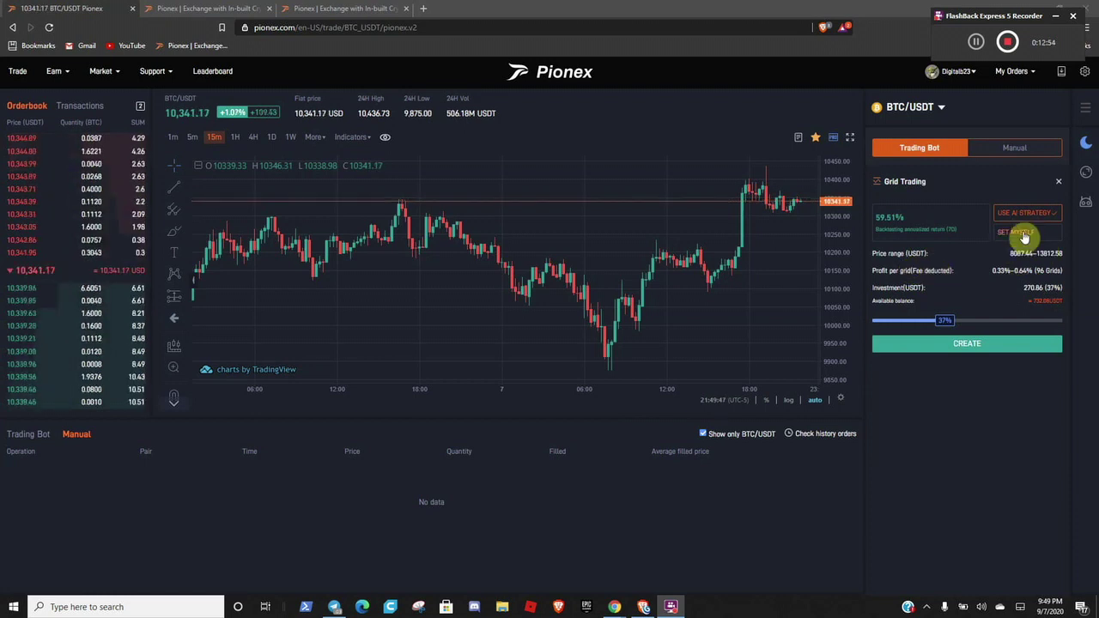
Step: Switch to manual settings, auto-fill the AI range 8087.44–13812.58, and enter 56 grids
left_click(1023, 236)
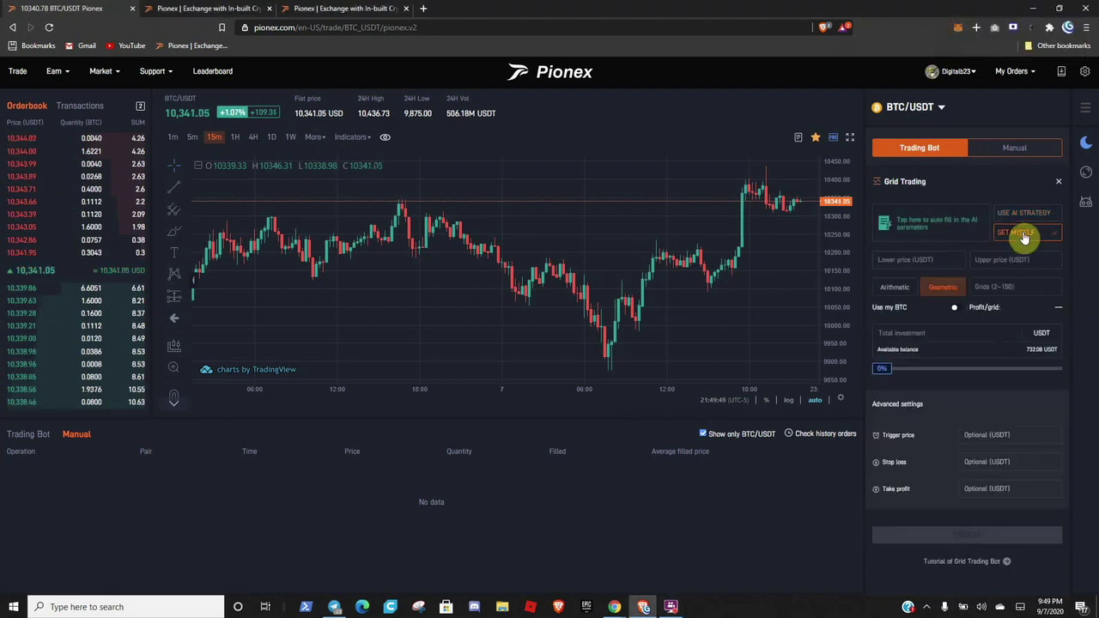
left_click(917, 228)
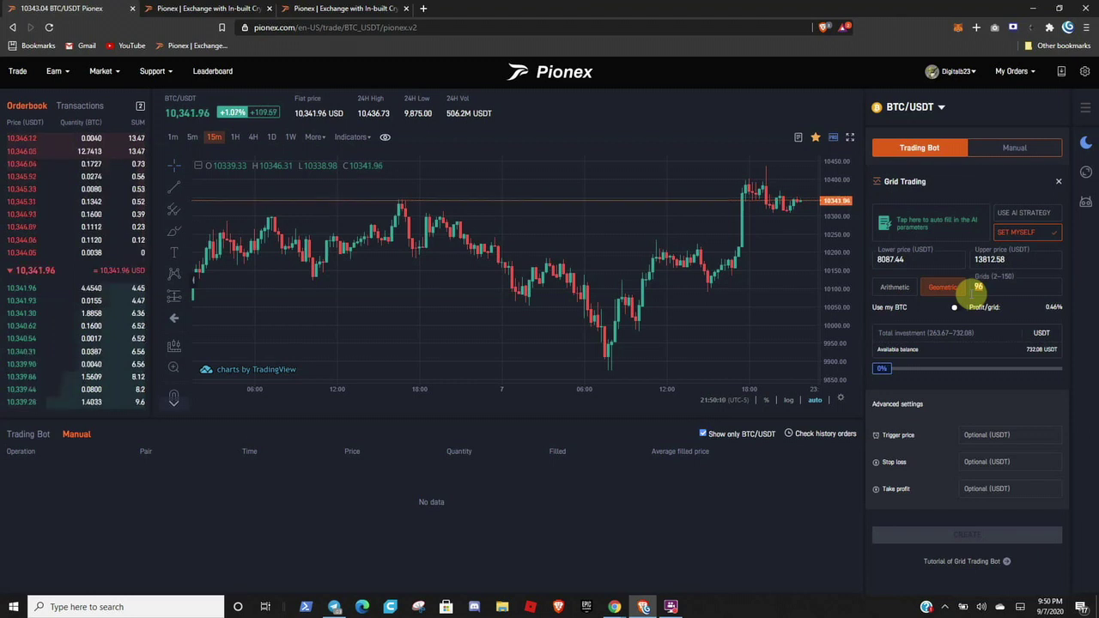
type("6")
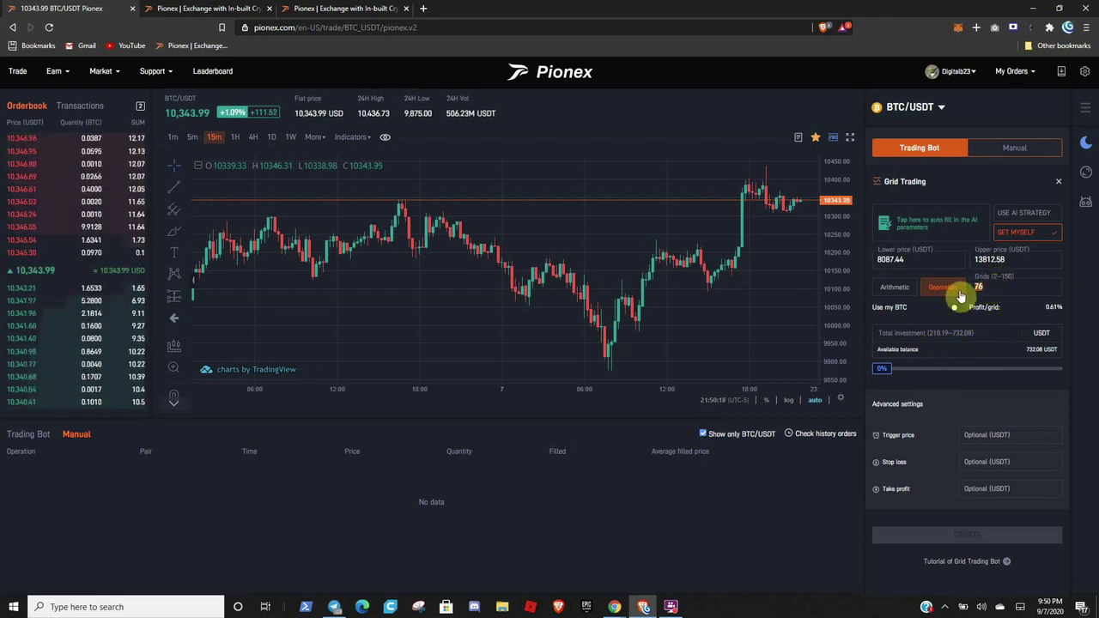
type("6")
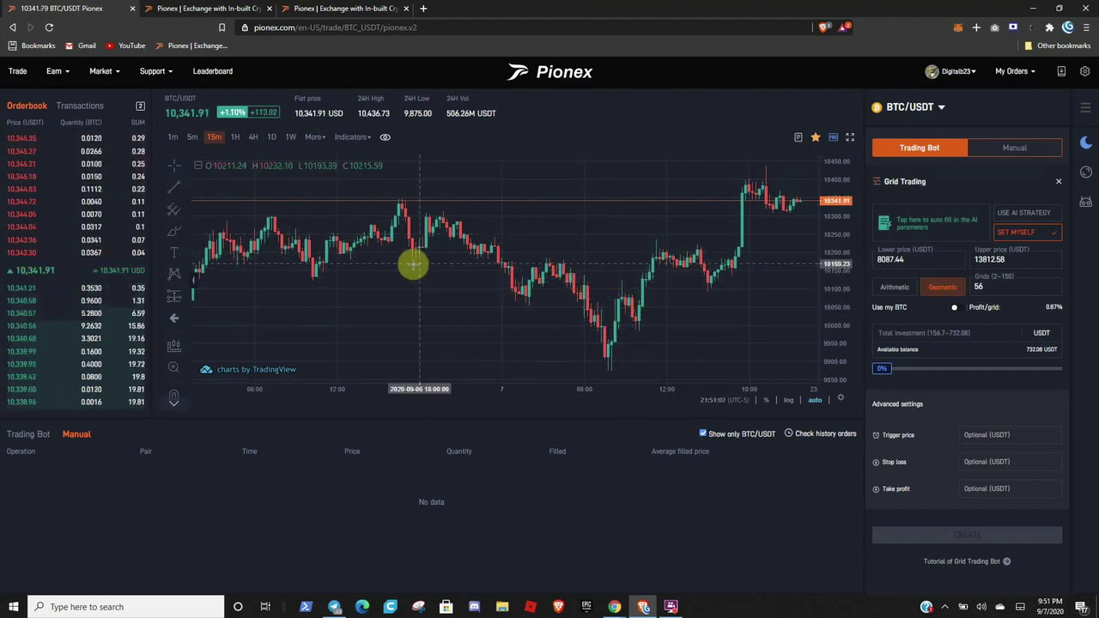
Step: Switch the chart to 4H candles and change the grid count to 46
left_click(253, 137)
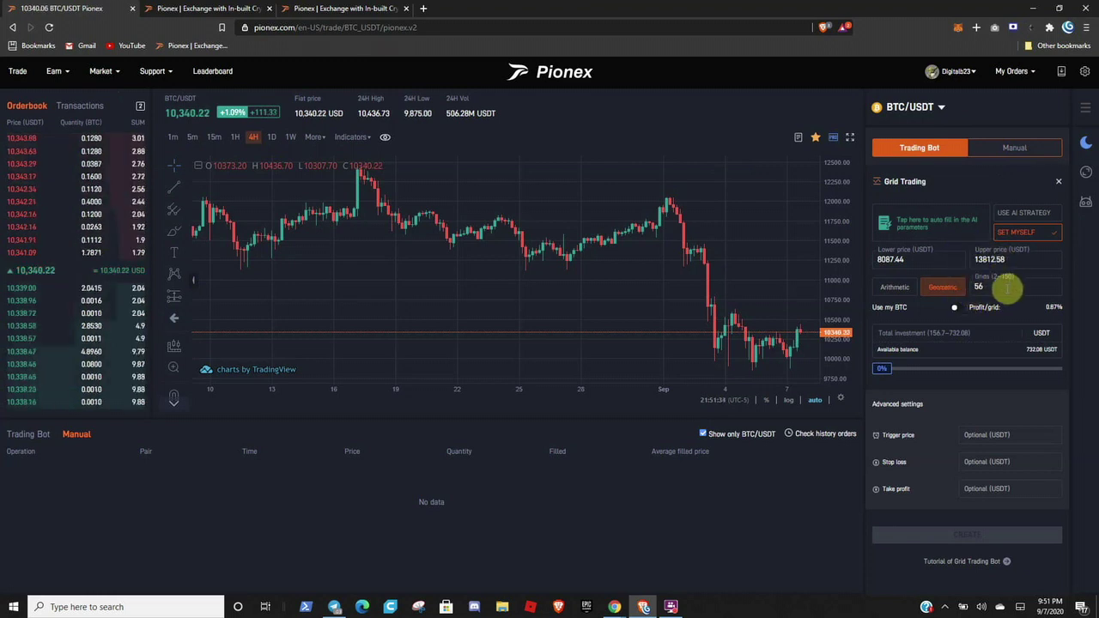
double_click(1006, 289)
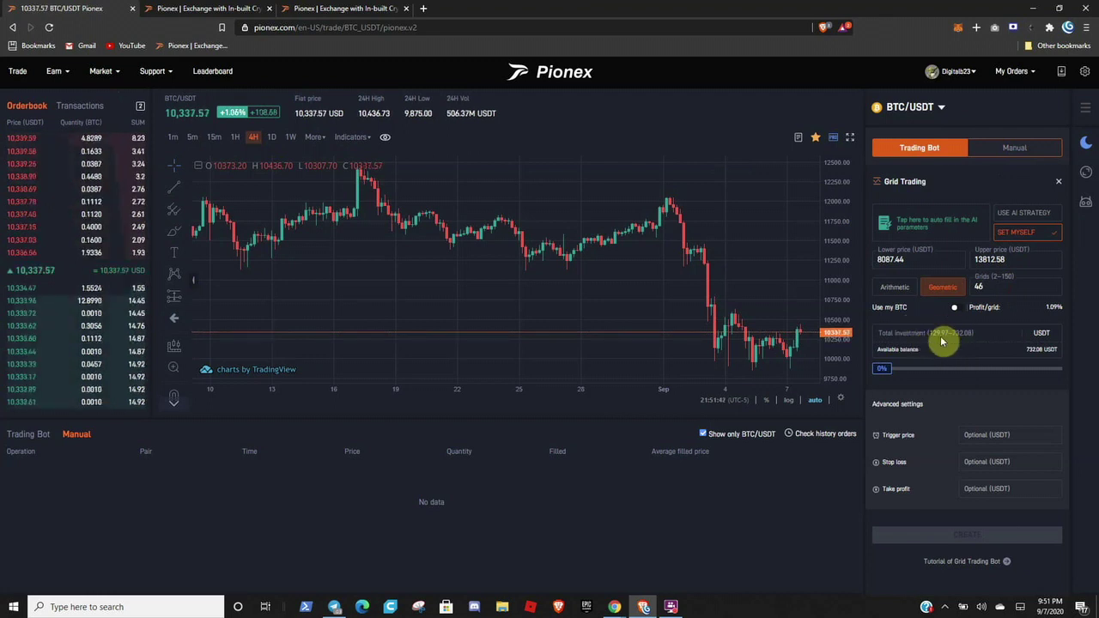
Step: Revert to the AI strategy, then cancel the bot creation confirmation
left_click(1028, 214)
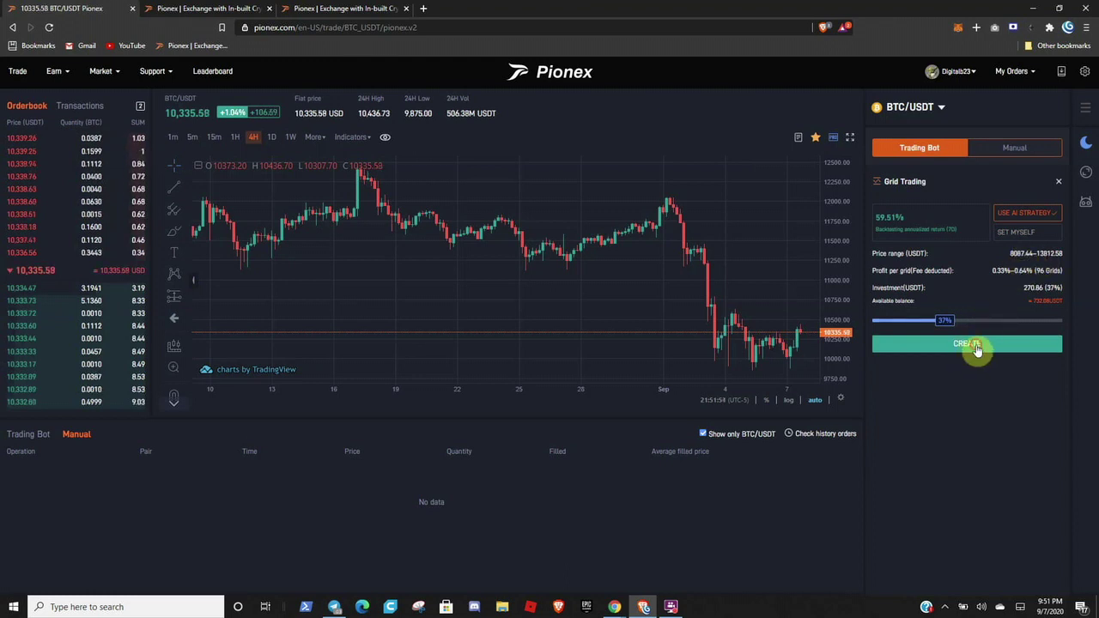
left_click(975, 347)
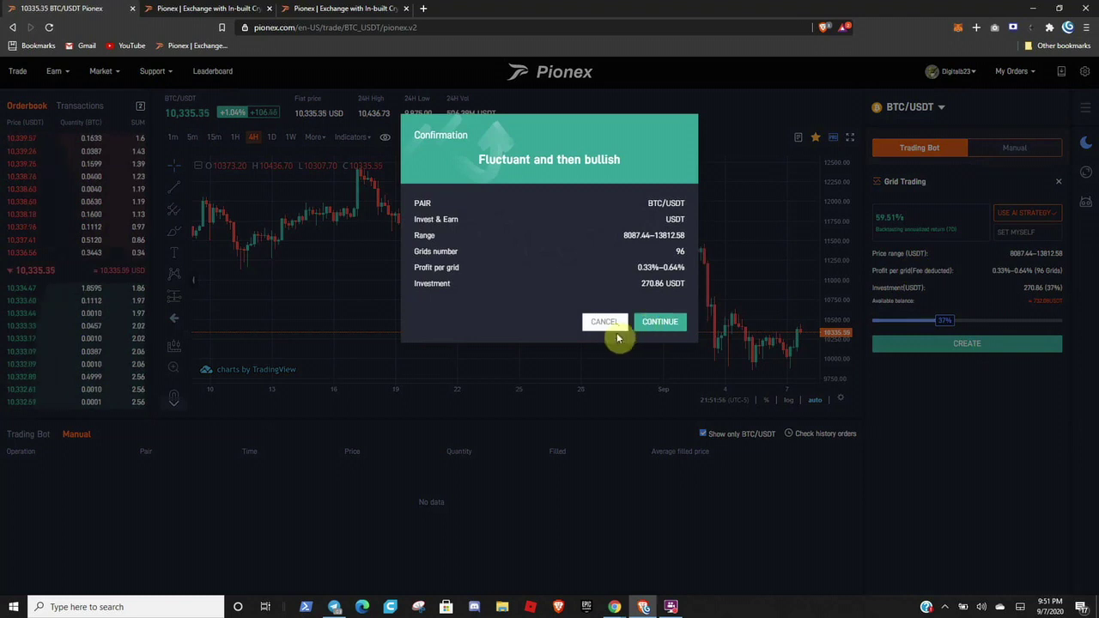
left_click(613, 325)
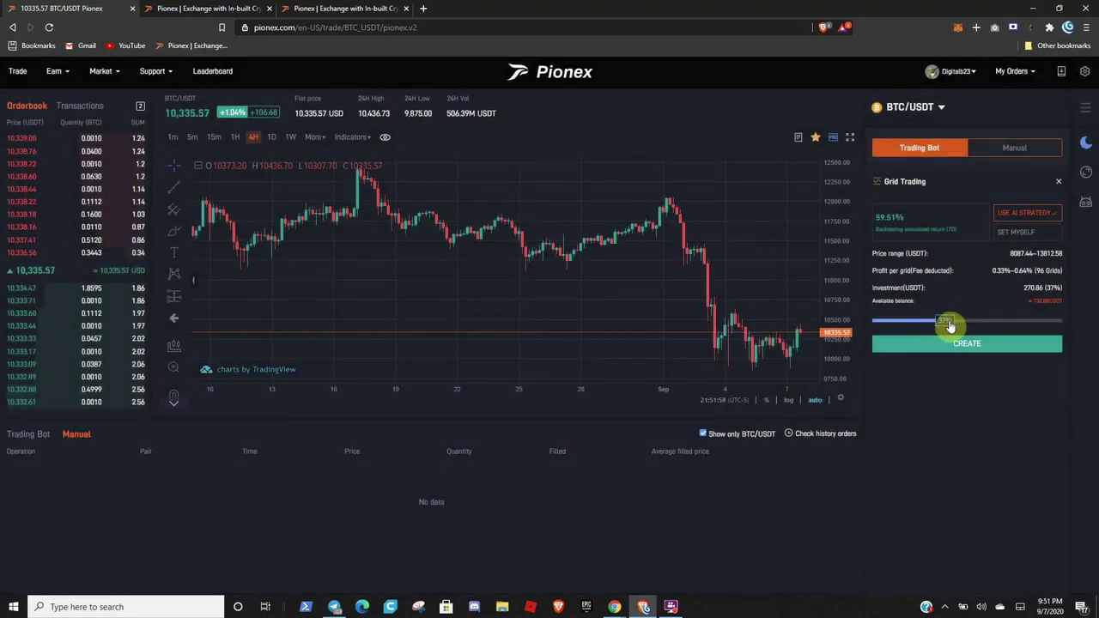
Step: Try investment amounts with the slider, keep 270.86 USDT, and switch the chart to 15m candles
mouse_move(949, 324)
left_mouse_down()
mouse_move(1086, 320)
mouse_move(935, 327)
left_mouse_up()
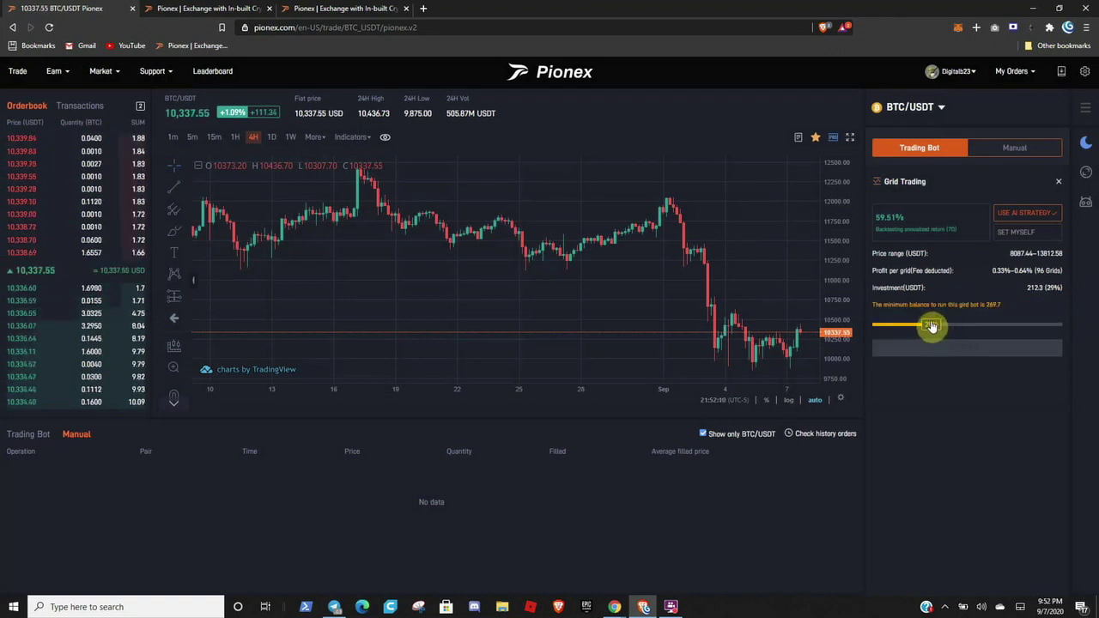
left_click_drag(935, 327, 945, 330)
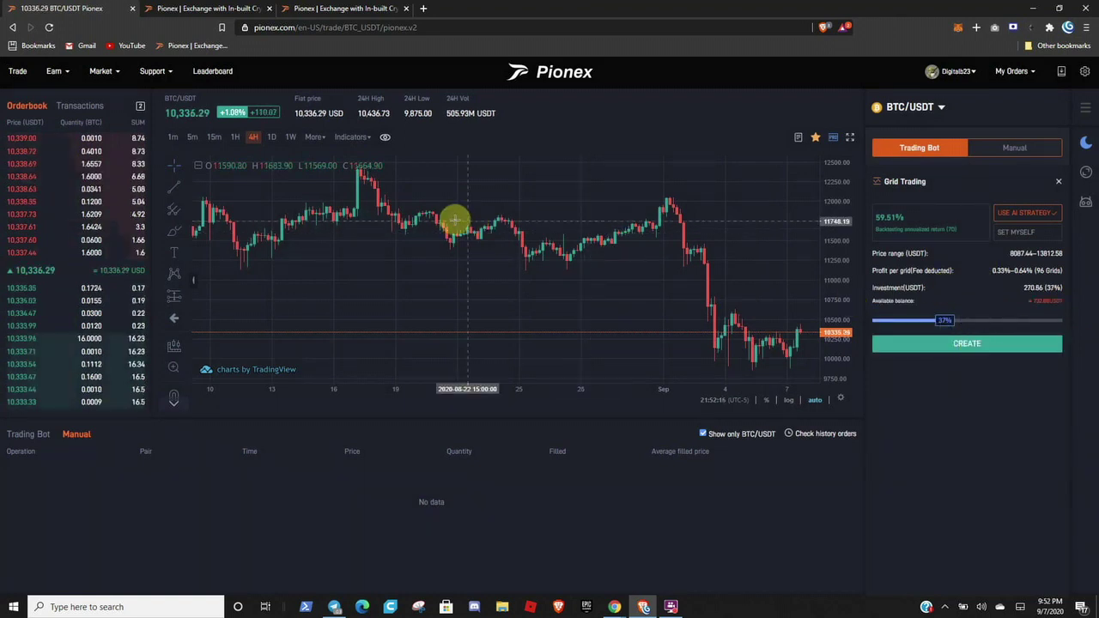
left_click(214, 138)
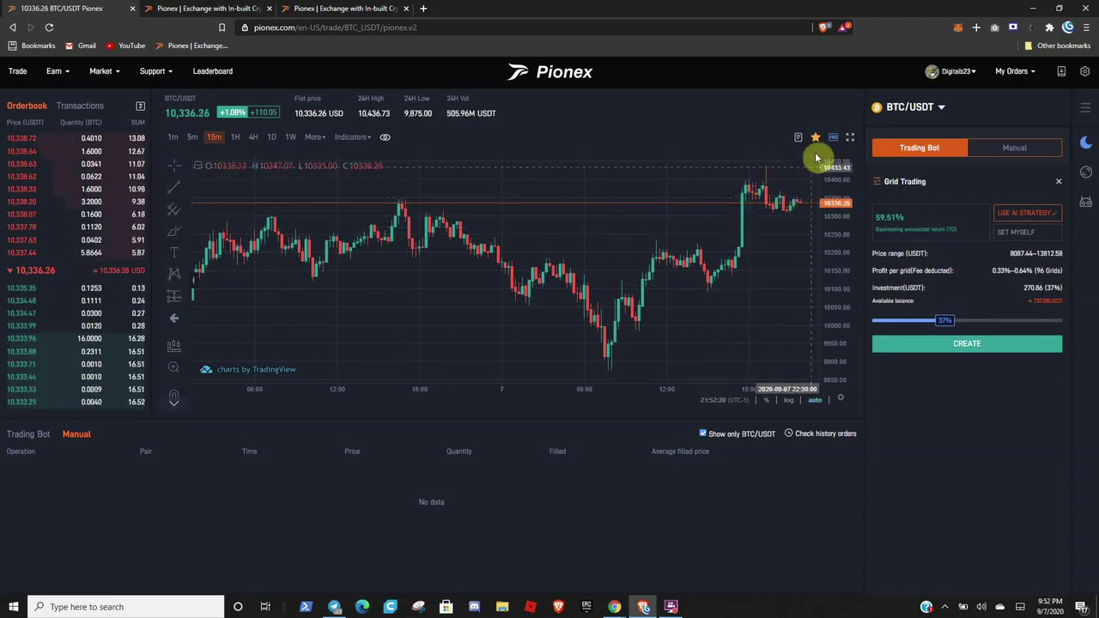
Step: Create the AI grid bot and confirm the 'Fluctuant and then bullish' dialog to launch it
left_click(990, 347)
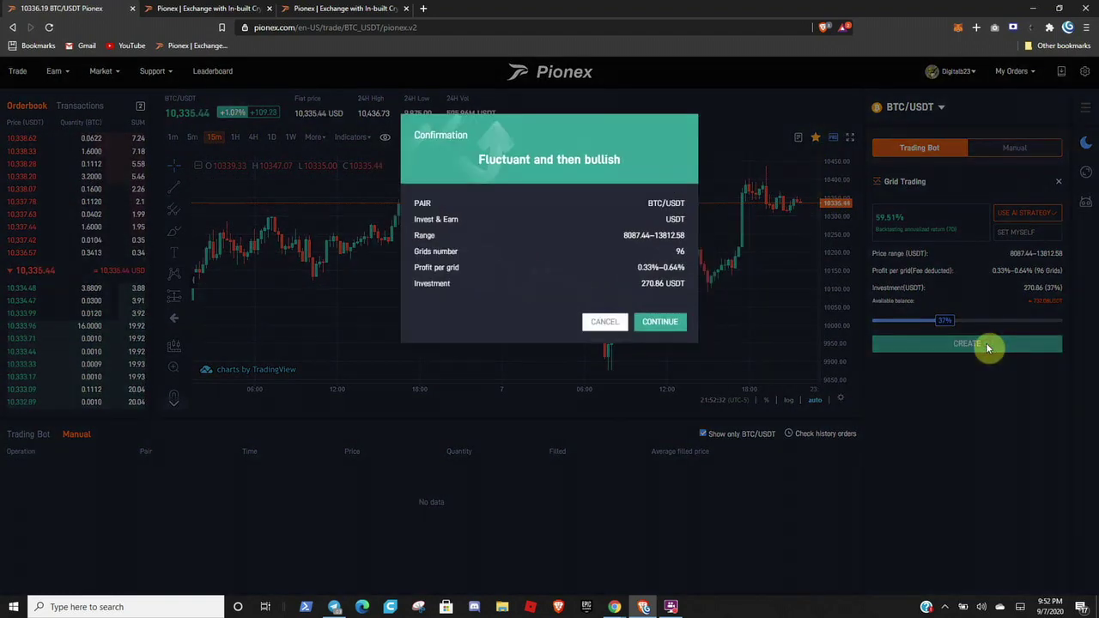
left_click(661, 326)
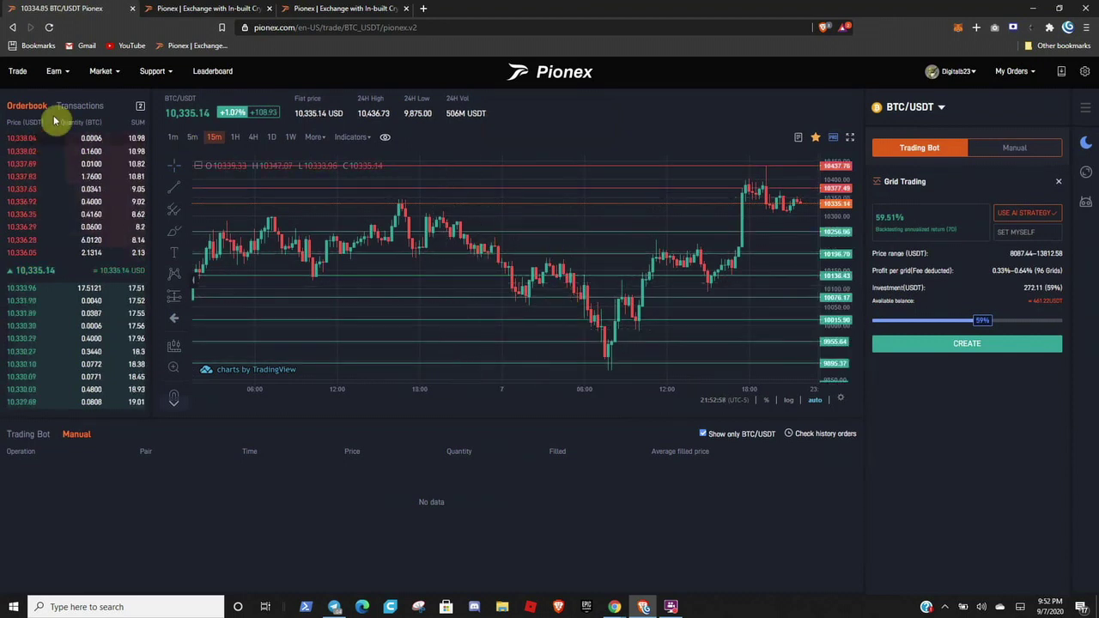
Step: Reload the page and filter the Trading Bot list to 'Show only BTC/USDT'
left_click(49, 28)
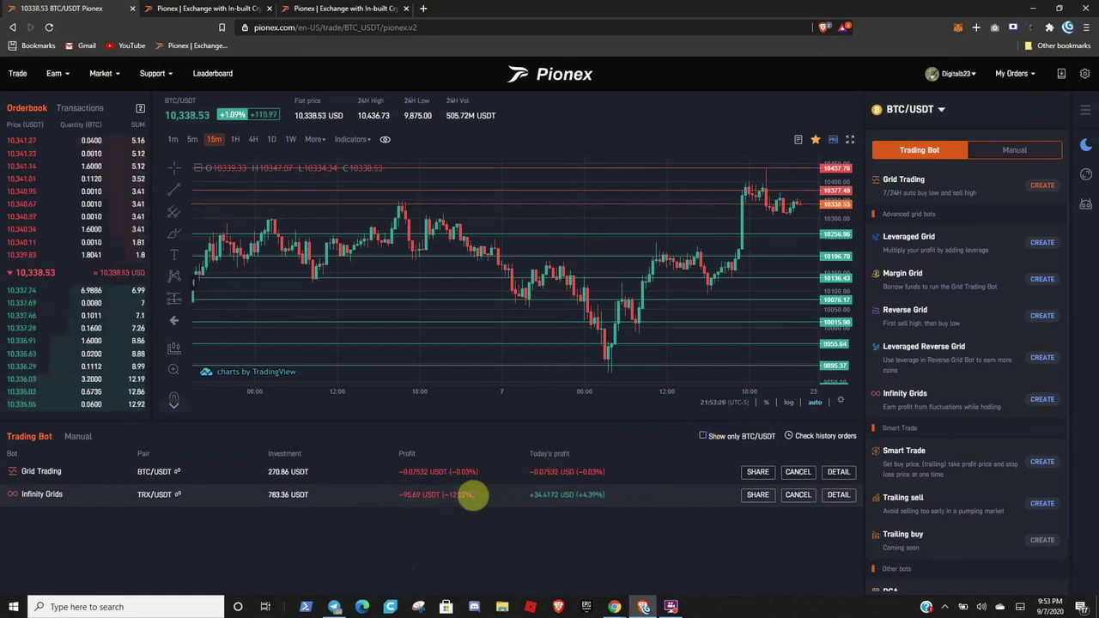
left_click(703, 438)
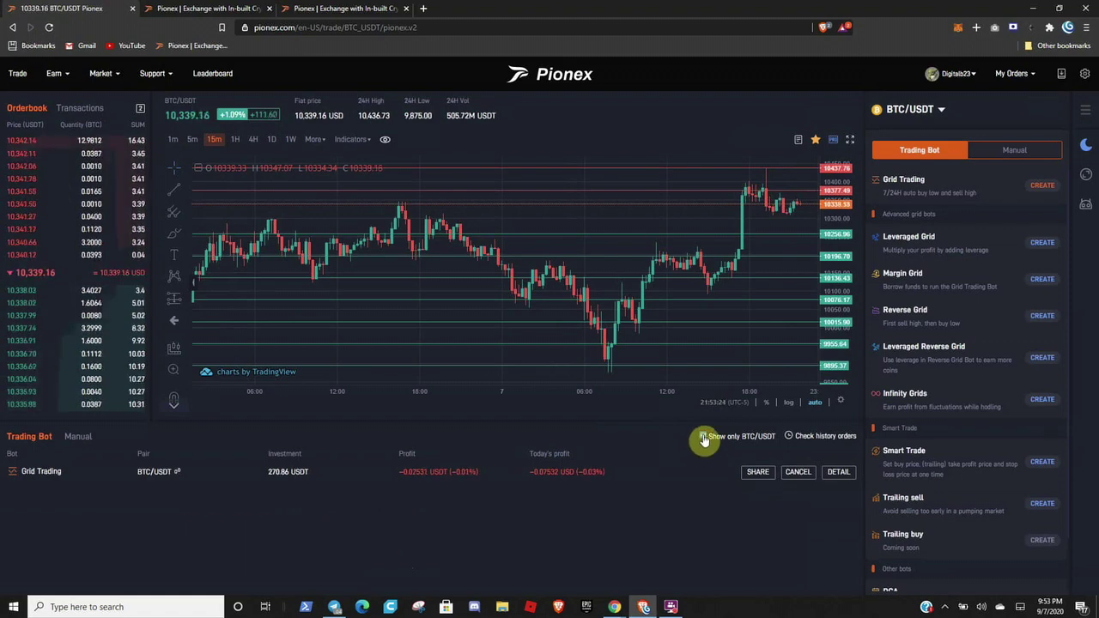
Step: Zoom the chart out and rescale the price axis to reveal more grid lines
scroll(728, 230, "down", 1)
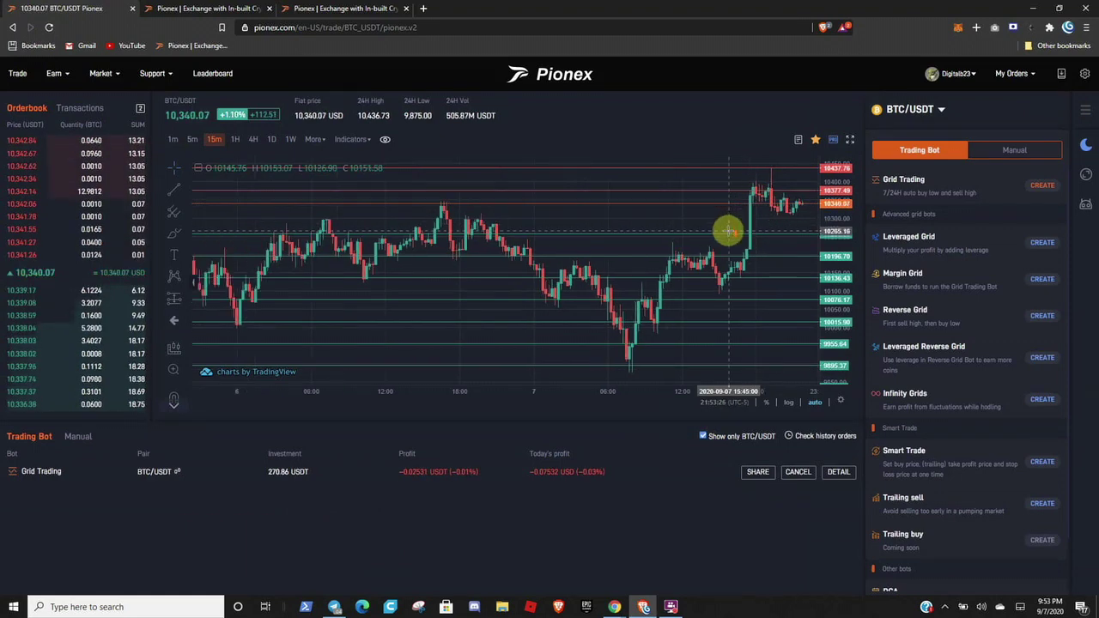
scroll(838, 258, "down", 2)
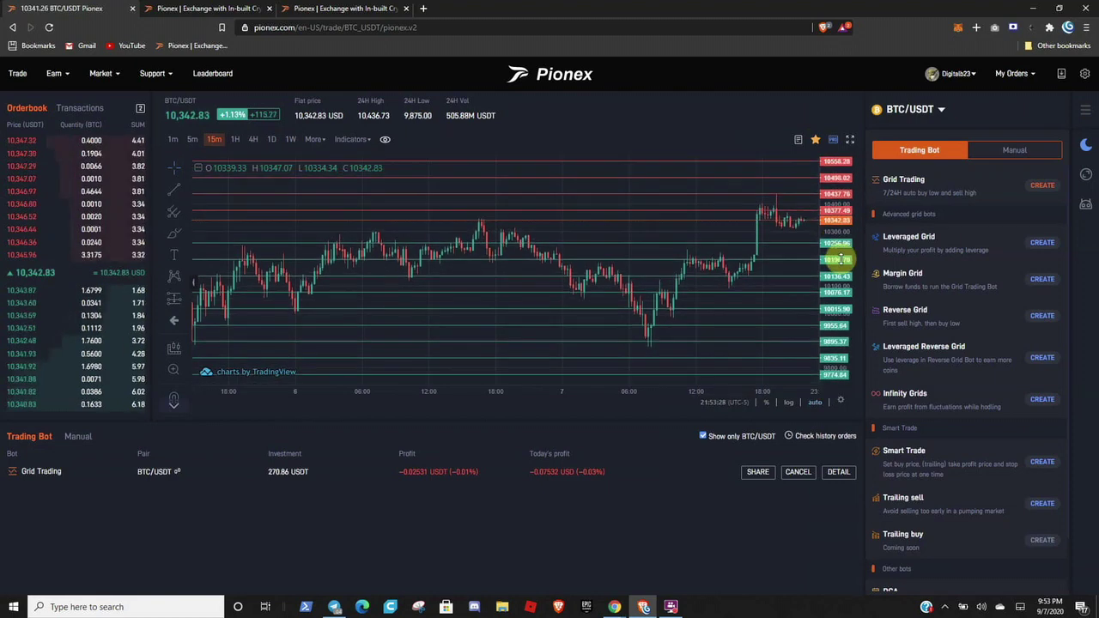
left_click_drag(838, 257, 843, 279)
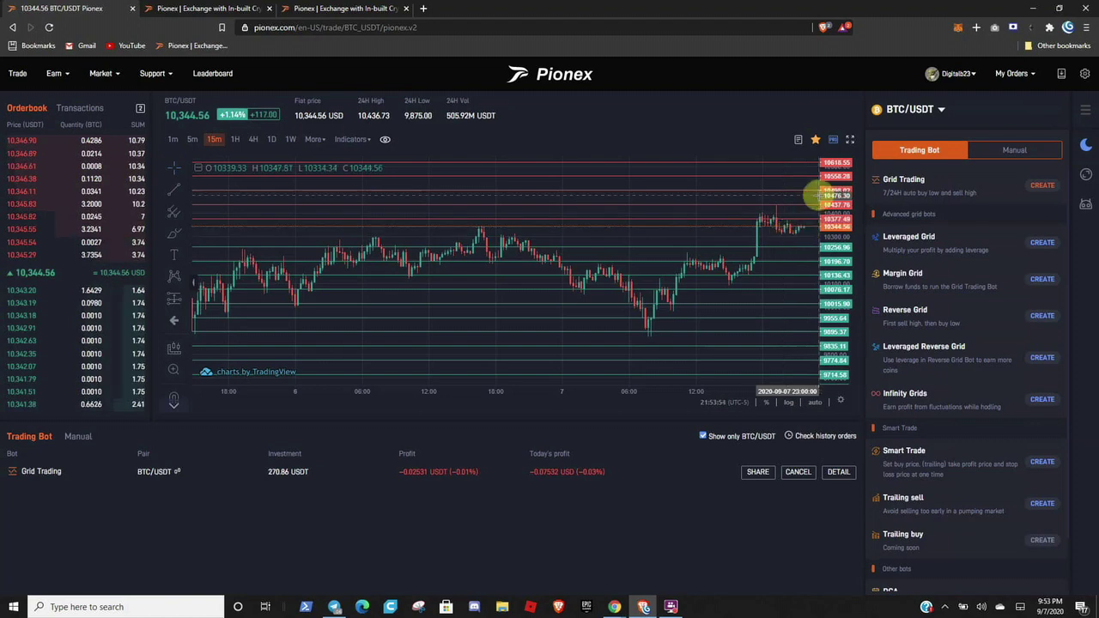
Step: Go to 4H candles, compress the price axis to fit the whole grid, then switch to 1D
left_click(255, 142)
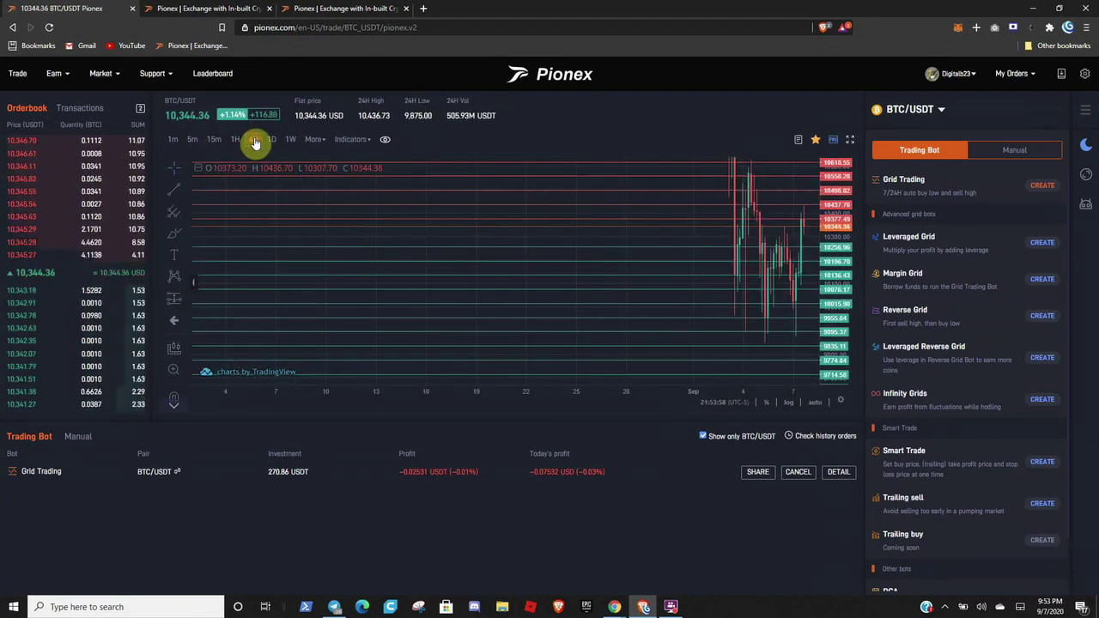
left_click_drag(829, 215, 839, 405)
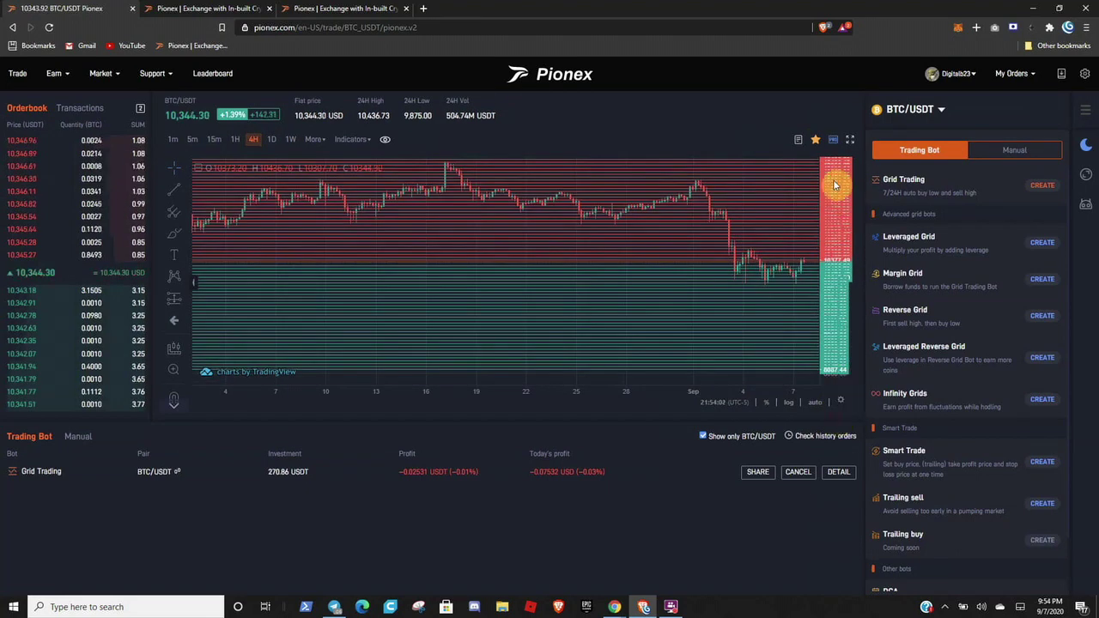
left_click_drag(833, 183, 833, 295)
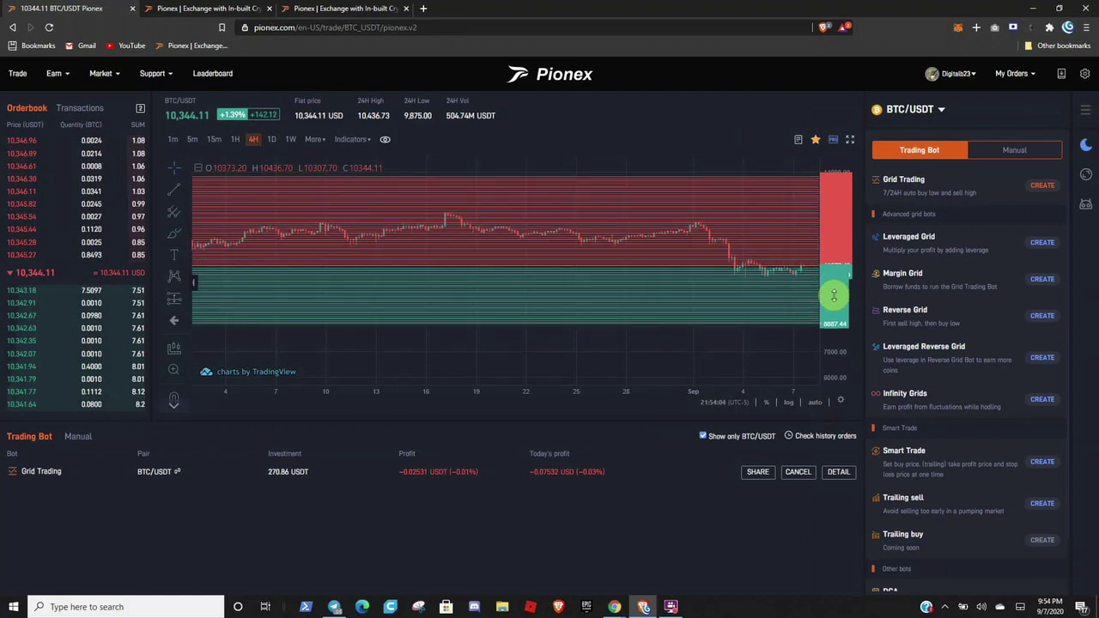
left_click(273, 139)
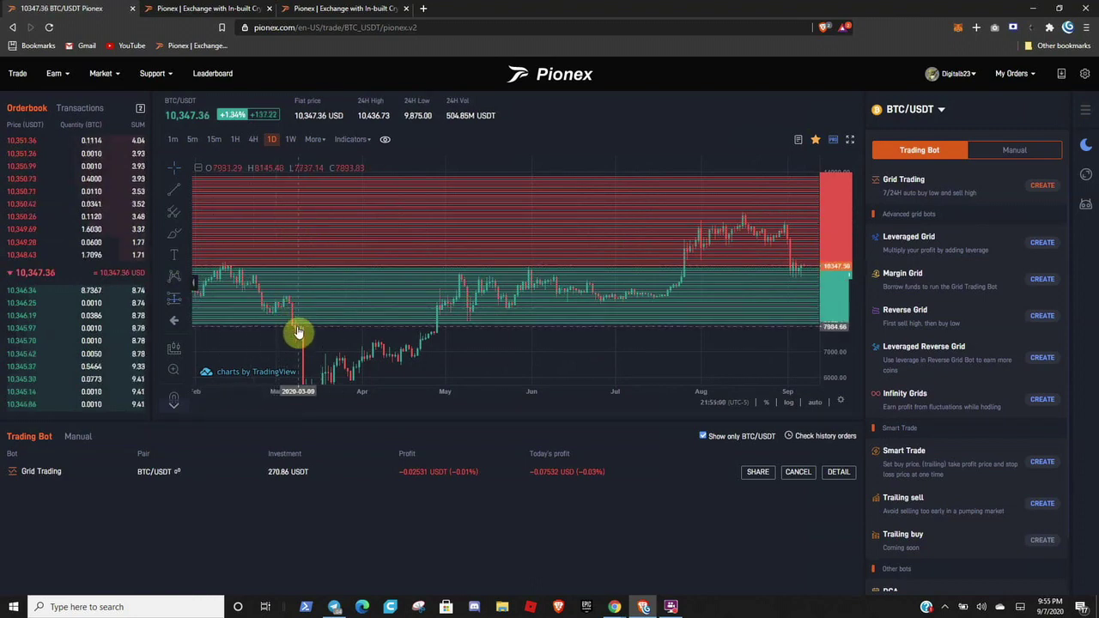
Step: Pan the daily chart across March to September, ending with July in view
left_click_drag(461, 331, 498, 249)
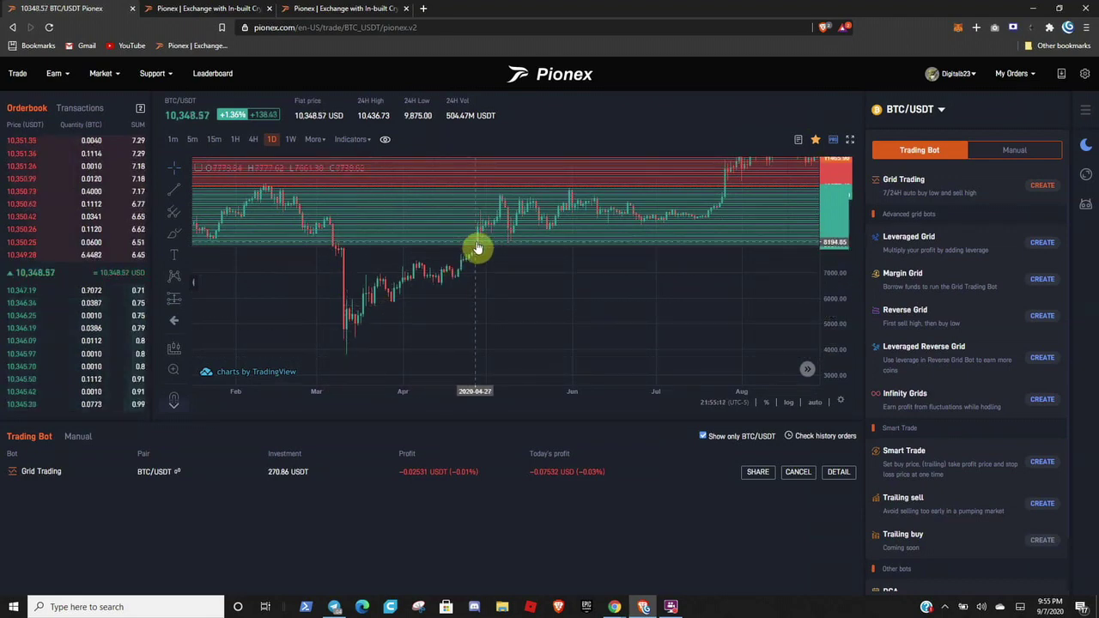
left_click_drag(638, 291, 497, 410)
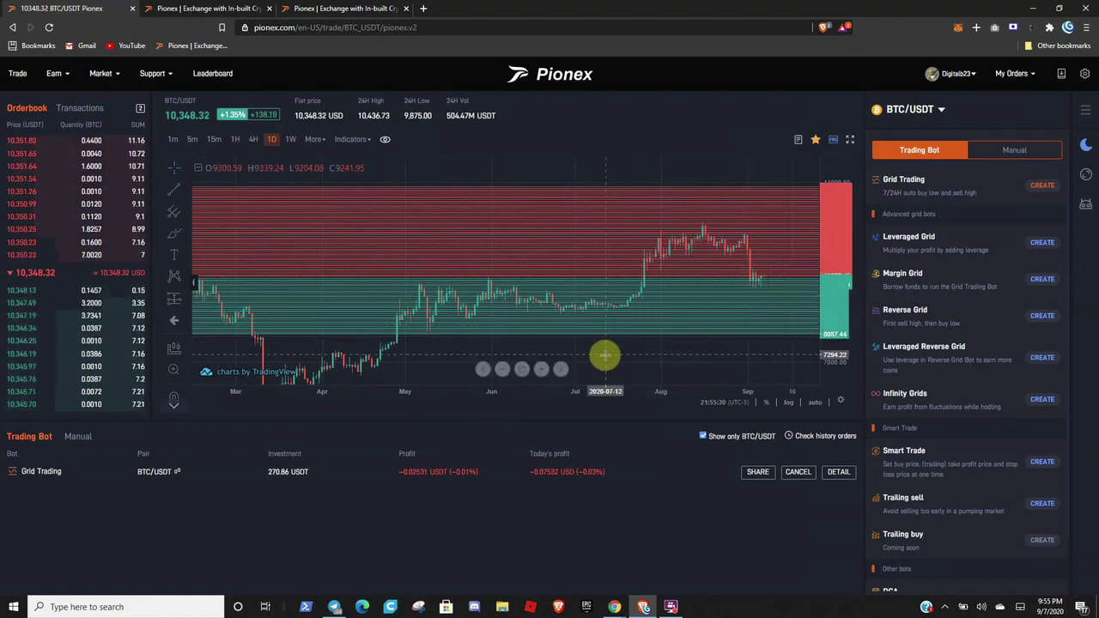
left_click_drag(618, 348, 752, 262)
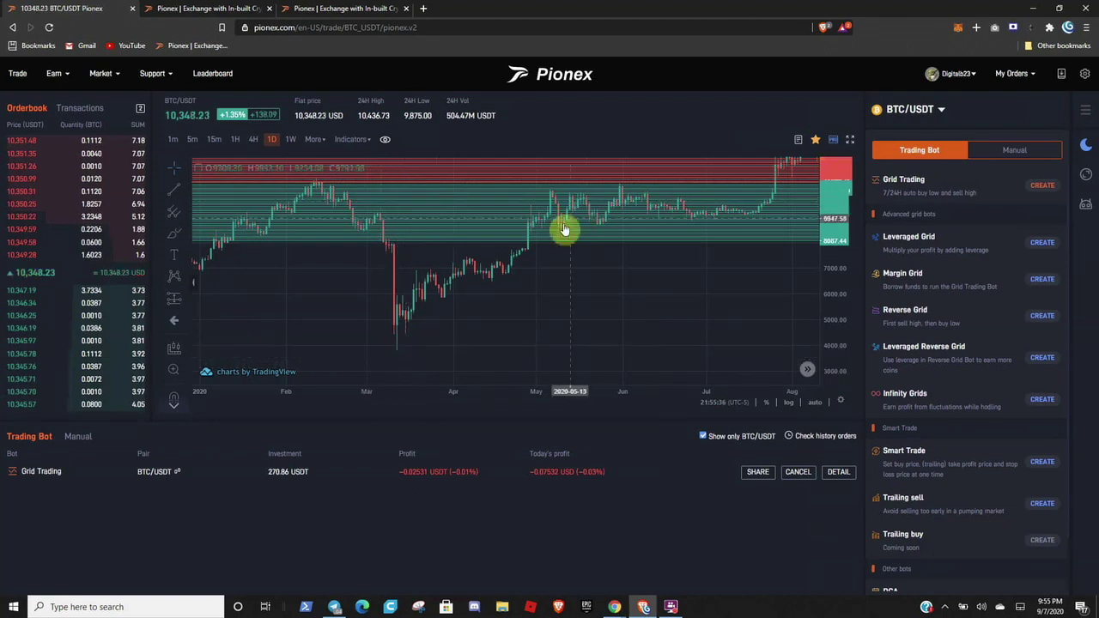
left_click_drag(704, 299, 587, 373)
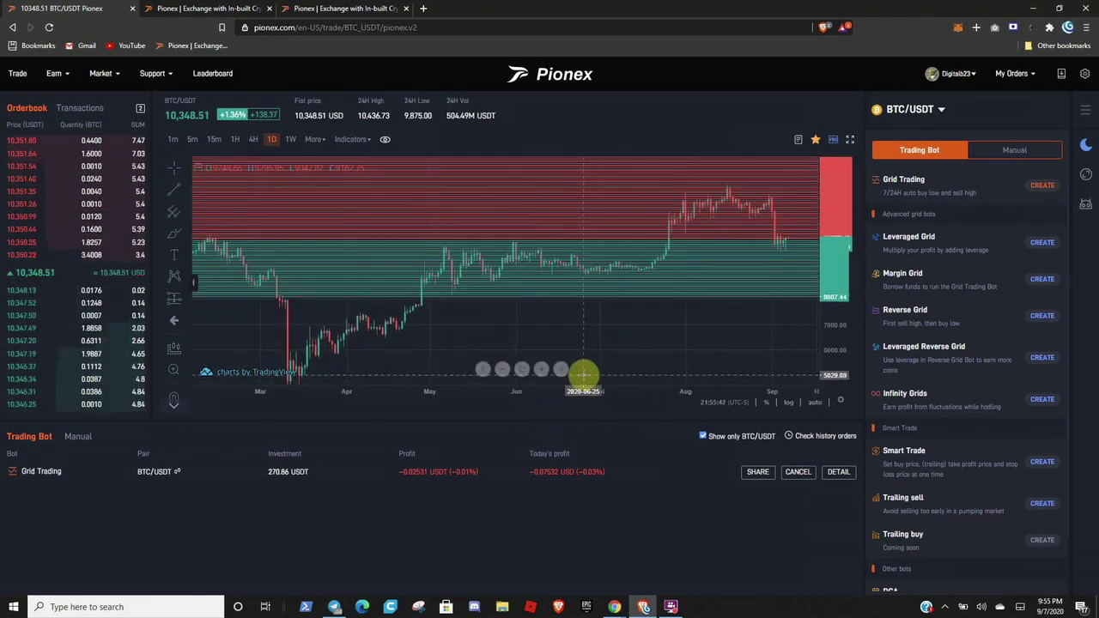
left_click_drag(662, 238, 598, 322)
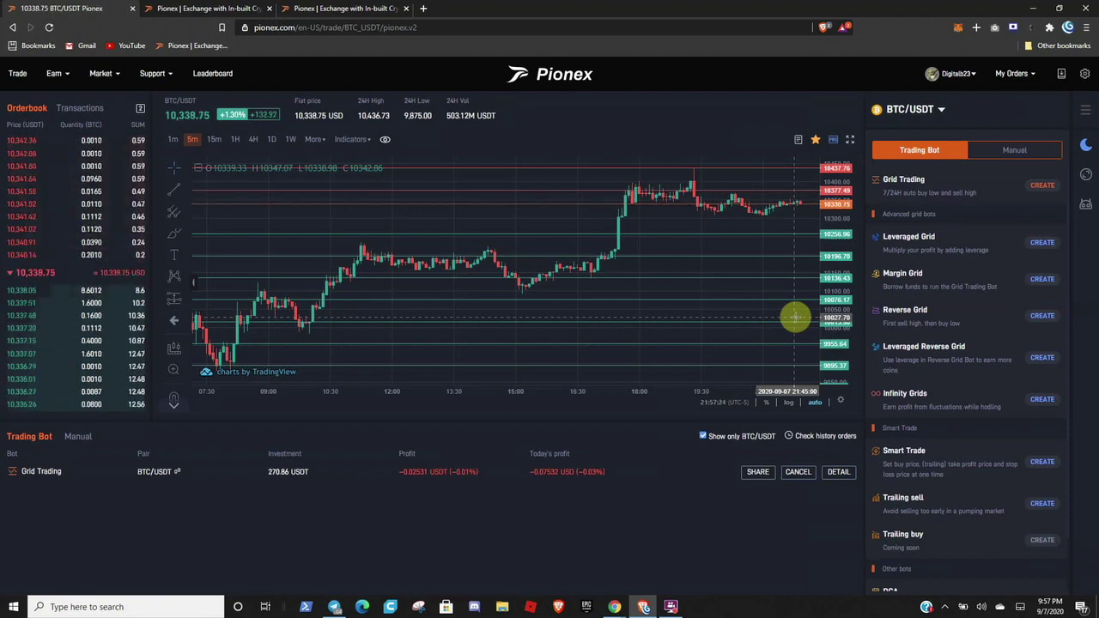
Step: Pan the 5-minute chart to the latest candles, with price near 10,339 USD
left_click_drag(776, 245, 734, 310)
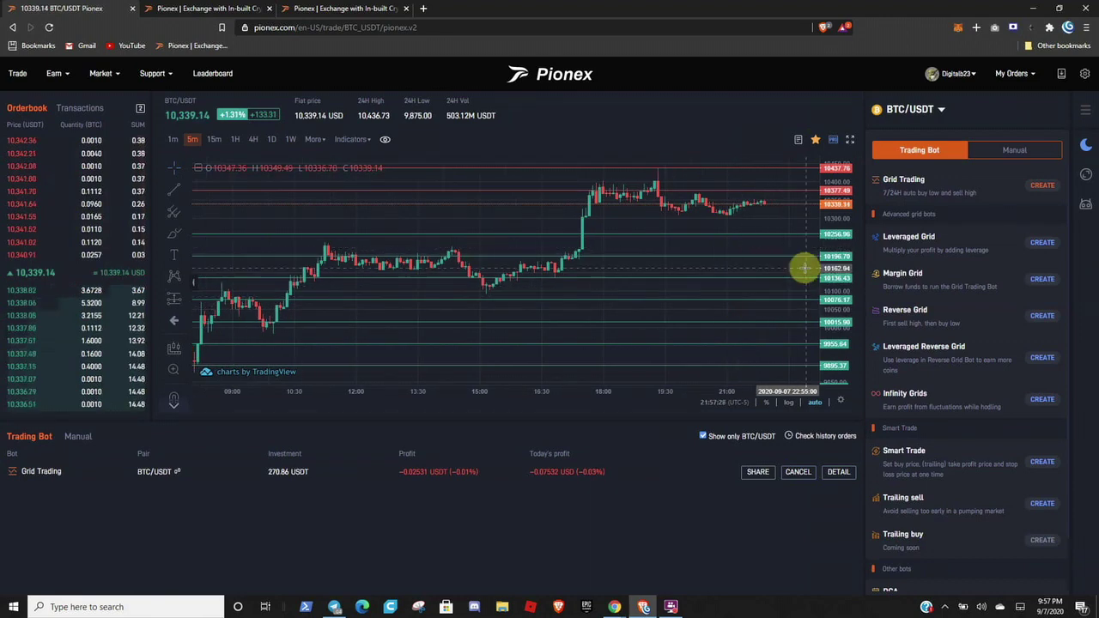